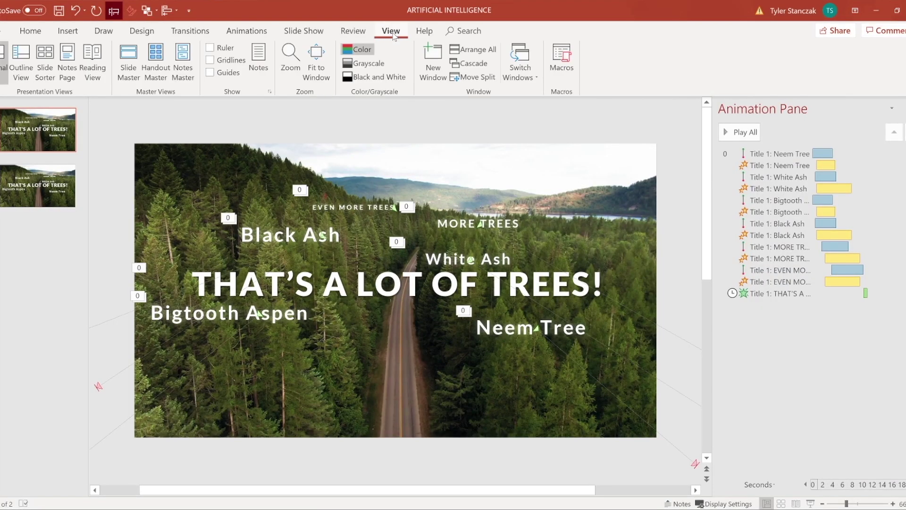
In Slide Master view, nudge the forest video on the master slide right and down.
click(117, 71)
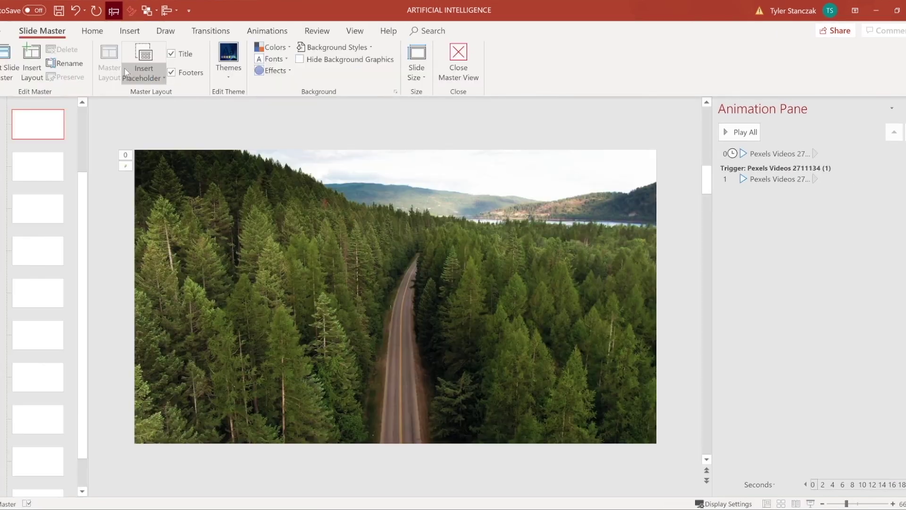
drag(229, 208, 301, 196)
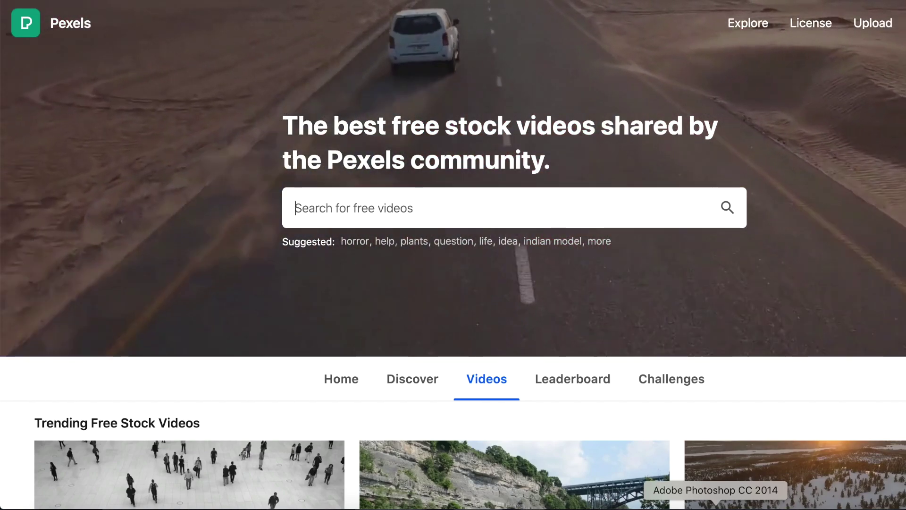
Scroll through the trending free stock videos on the Pexels Videos page.
scroll(711, 488, down, 5)
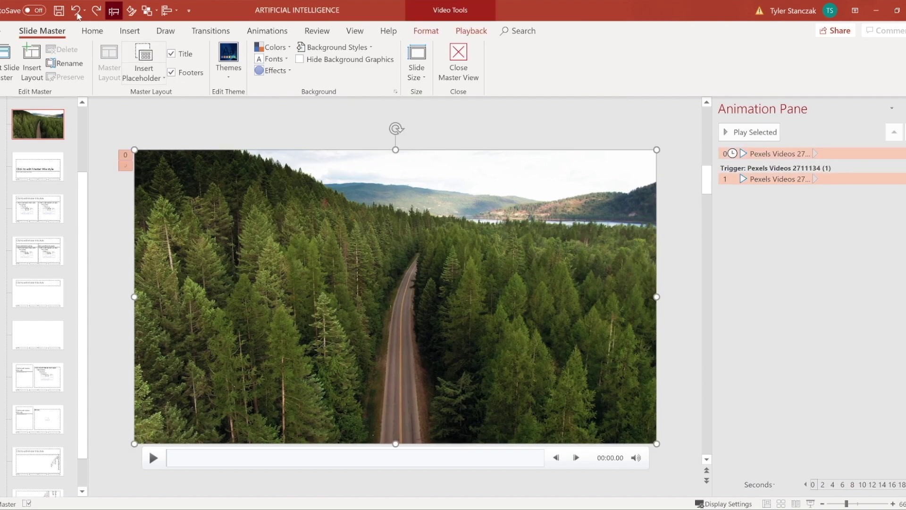
Look over the Insert video options without adding one, then preview the forest video.
click(133, 31)
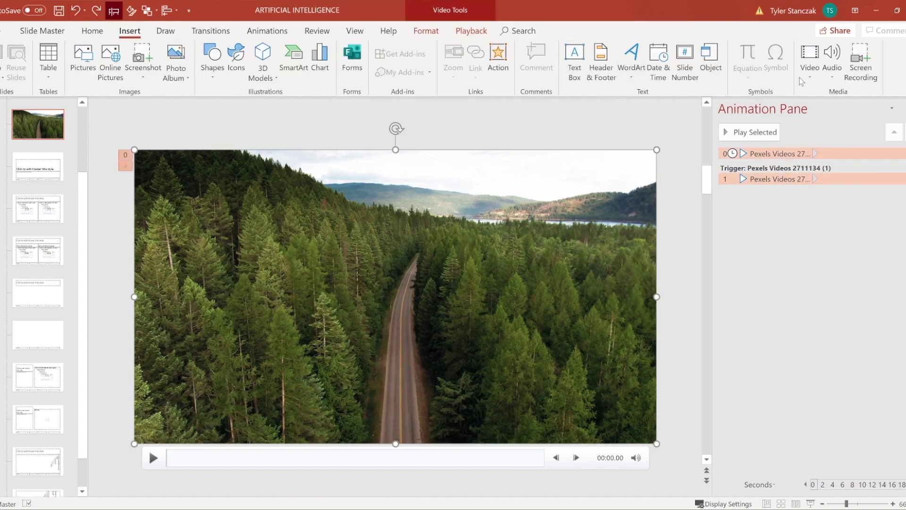
click(809, 71)
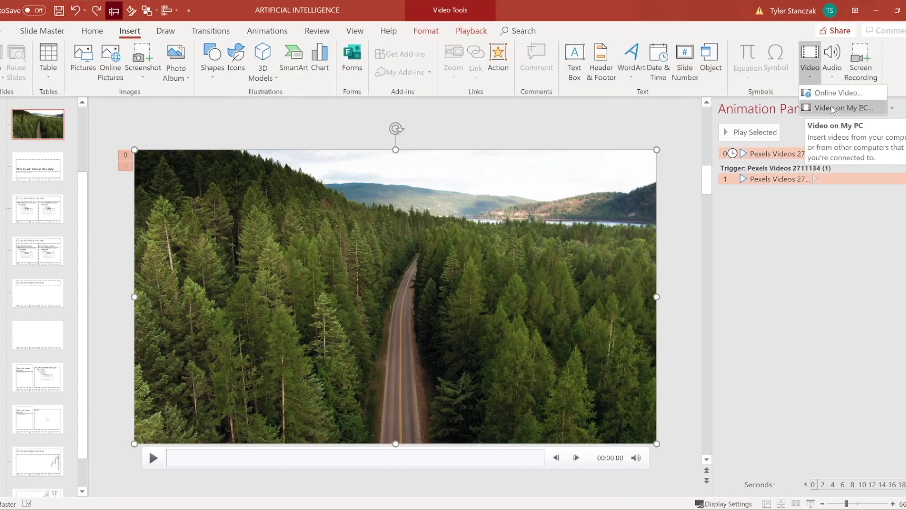
click(608, 104)
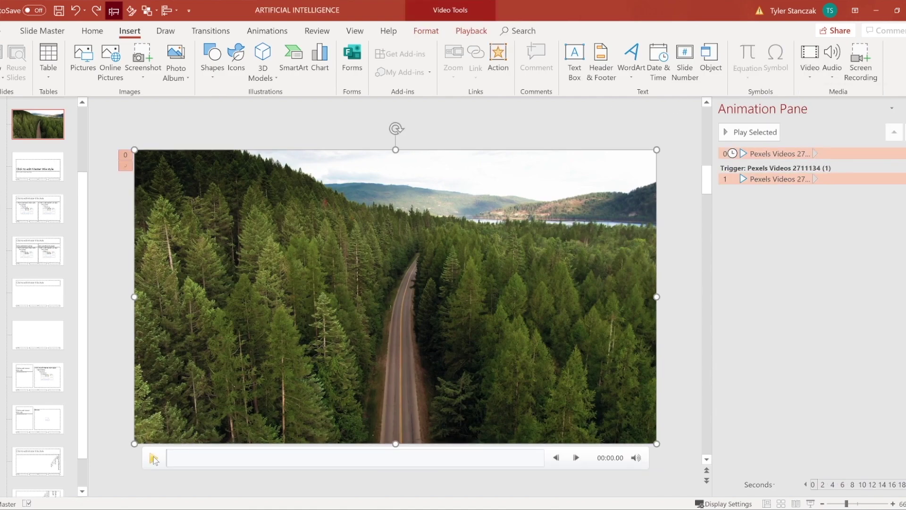
click(154, 458)
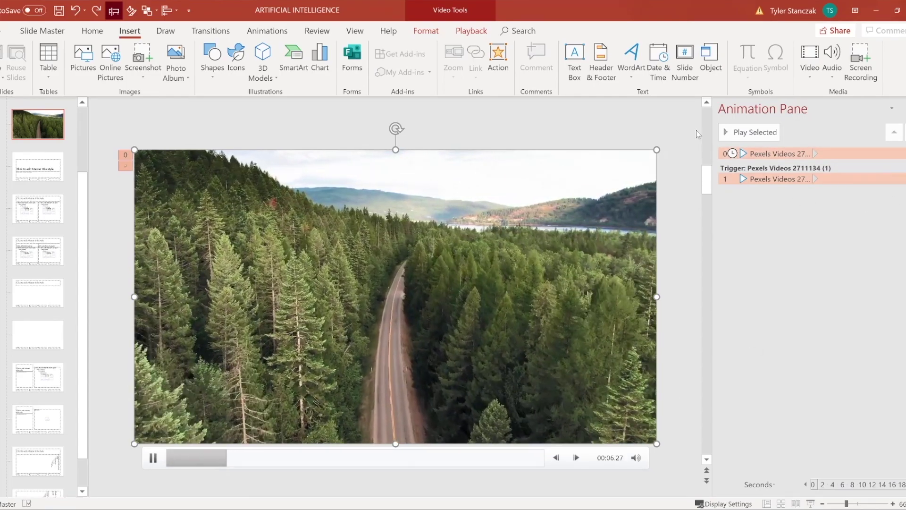
click(692, 130)
click(614, 158)
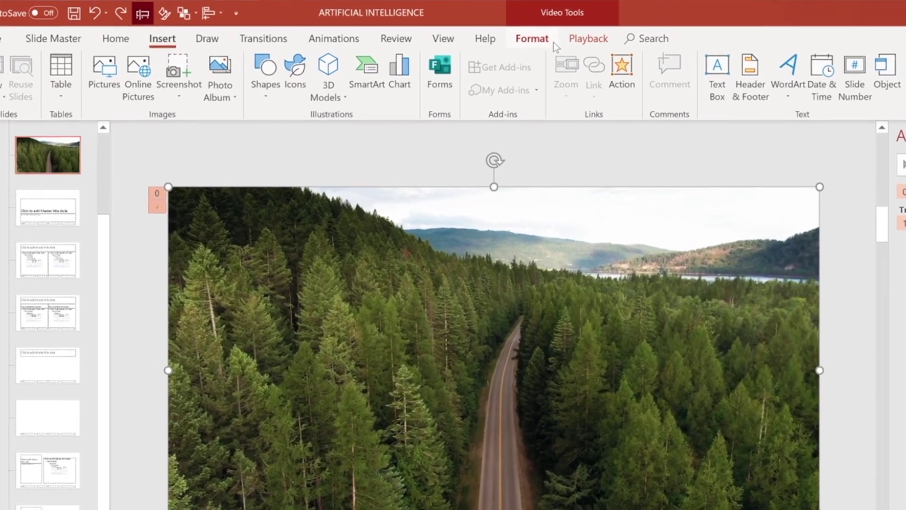
Set the forest video's playback to start Automatically and loop until stopped, checking its play animation.
click(585, 42)
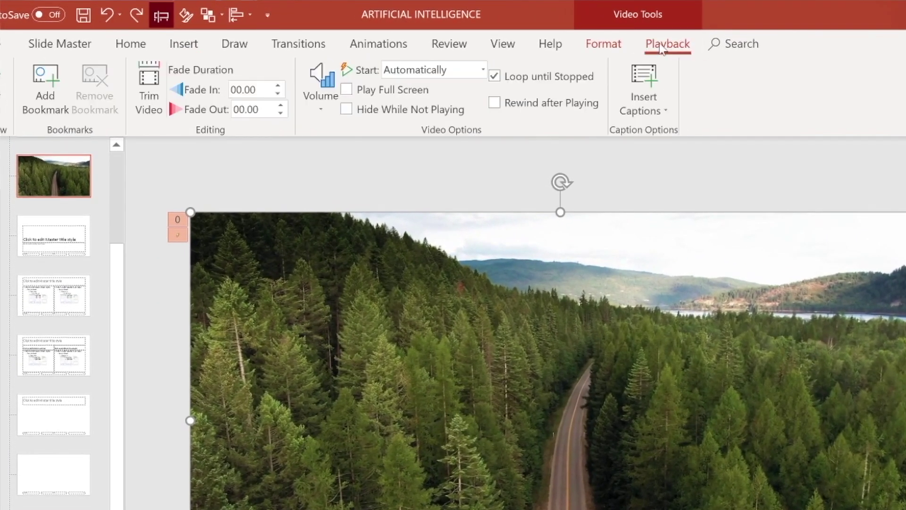
click(483, 69)
click(528, 126)
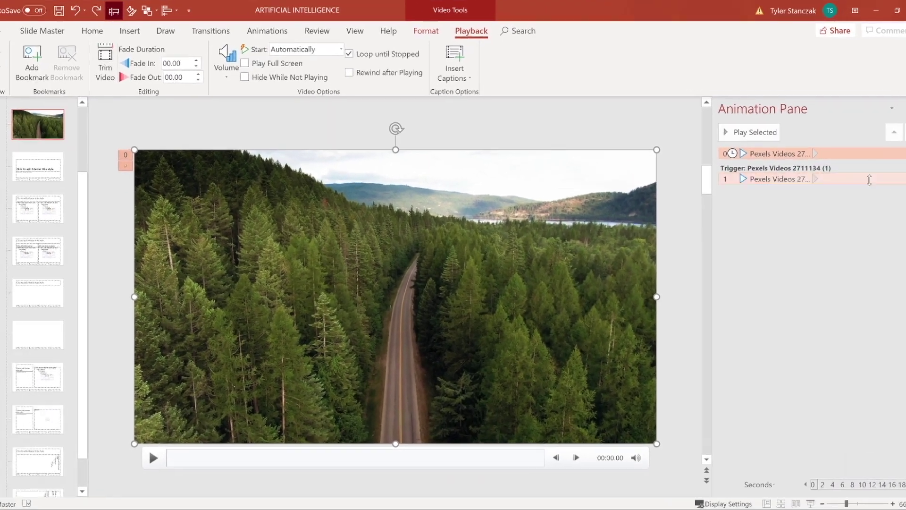
click(772, 191)
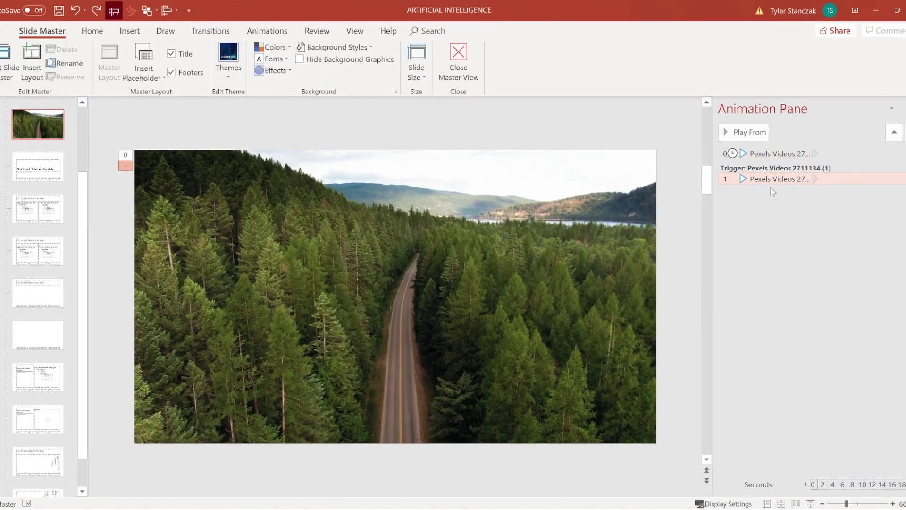
click(796, 176)
click(276, 32)
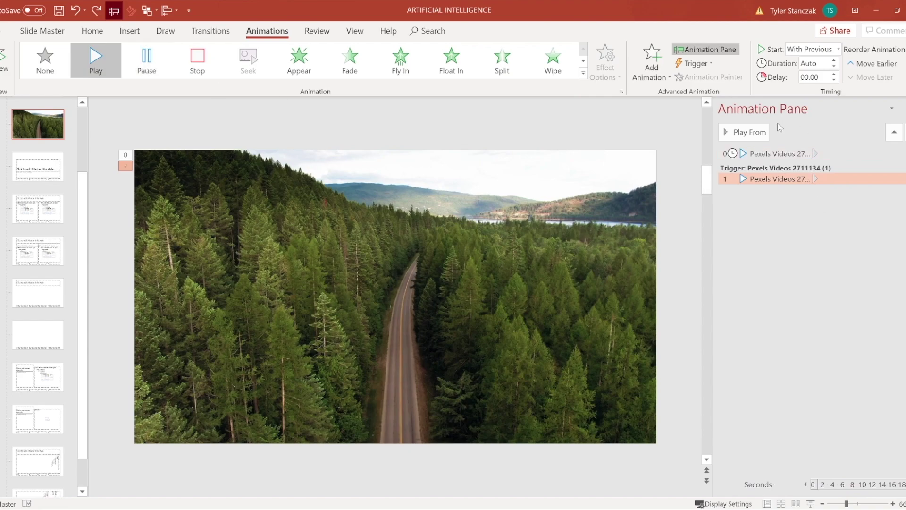
click(690, 132)
Hide the Animation Pane, close Master View, and delete the seven selected text labels.
click(705, 49)
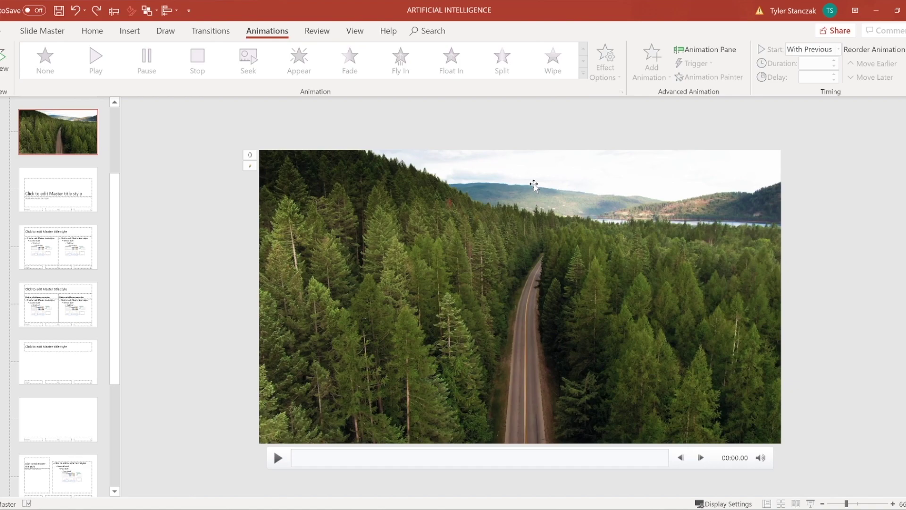
click(60, 29)
click(475, 68)
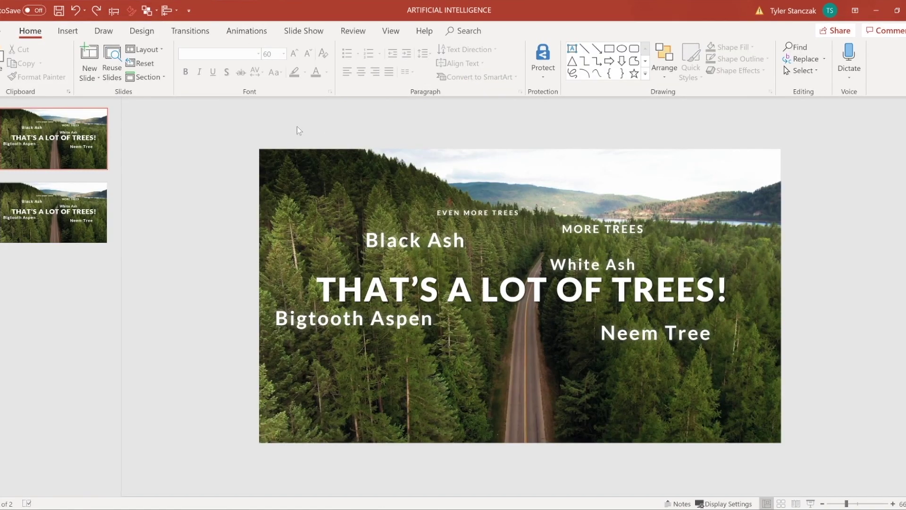
mouse_move(319, 195)
mouse_down()
mouse_move(820, 354)
mouse_move(850, 399)
mouse_up()
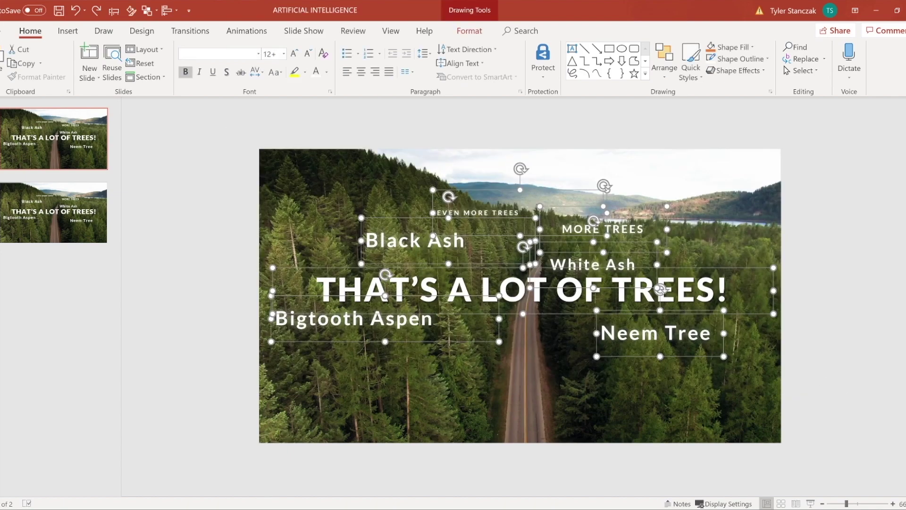
key(Delete)
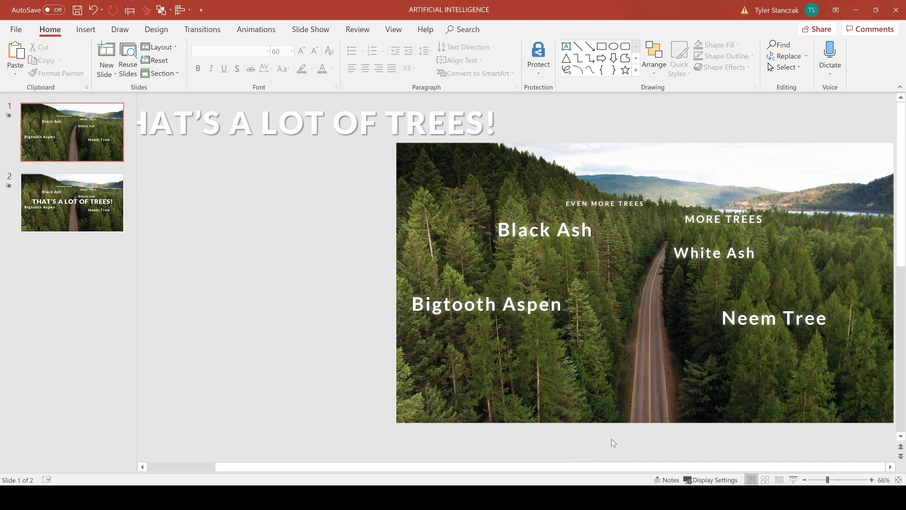
Move the title fully above the picture and check the Bigtooth Aspen, Black Ash, MORE TREES and Neem Tree labels.
click(419, 152)
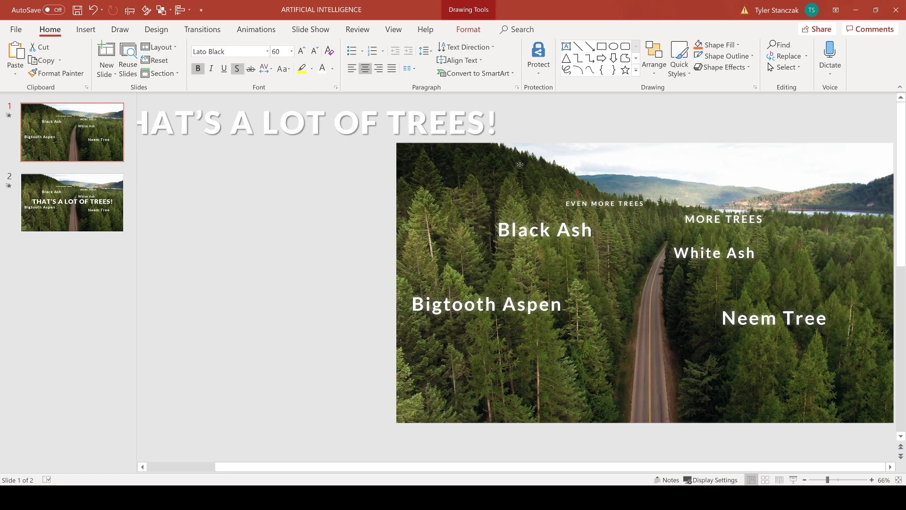
mouse_move(374, 149)
mouse_down()
mouse_move(729, 148)
mouse_move(739, 140)
mouse_up()
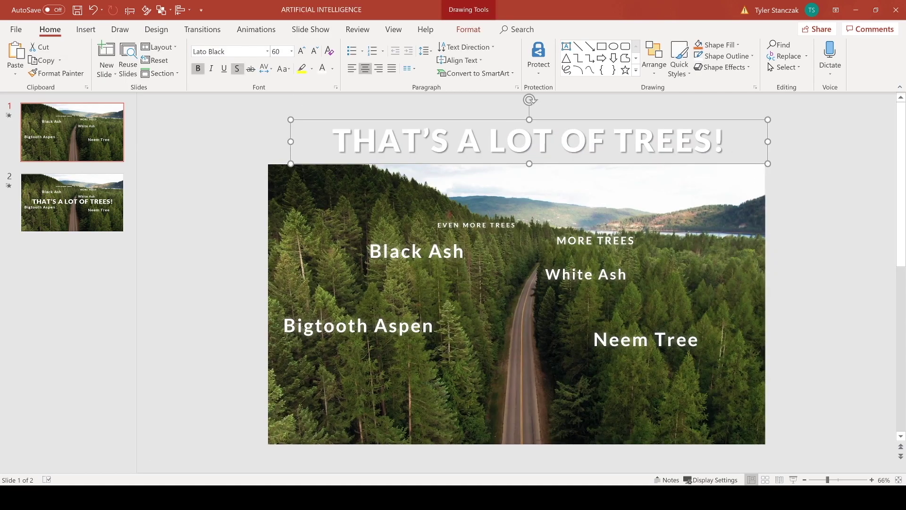
ctrl+scroll(519, 283, up, 3)
scroll(519, 284, down, 3)
click(390, 311)
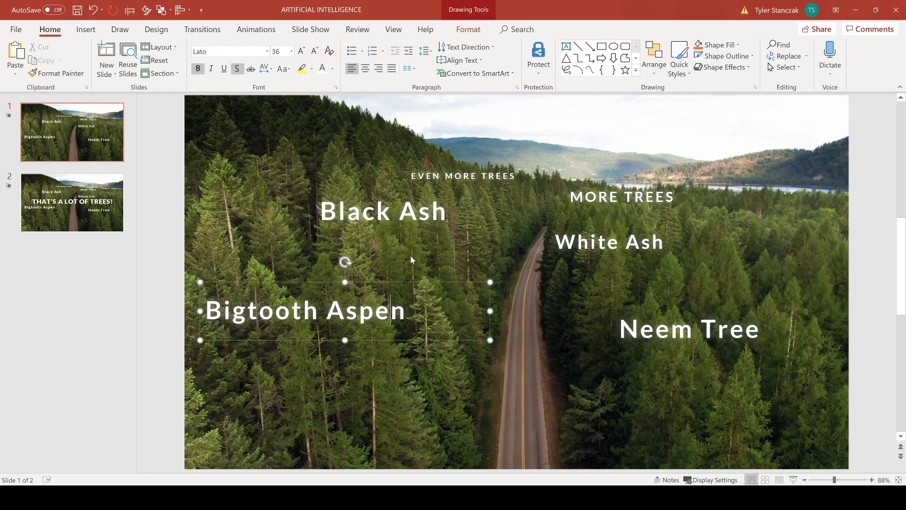
click(438, 193)
click(569, 185)
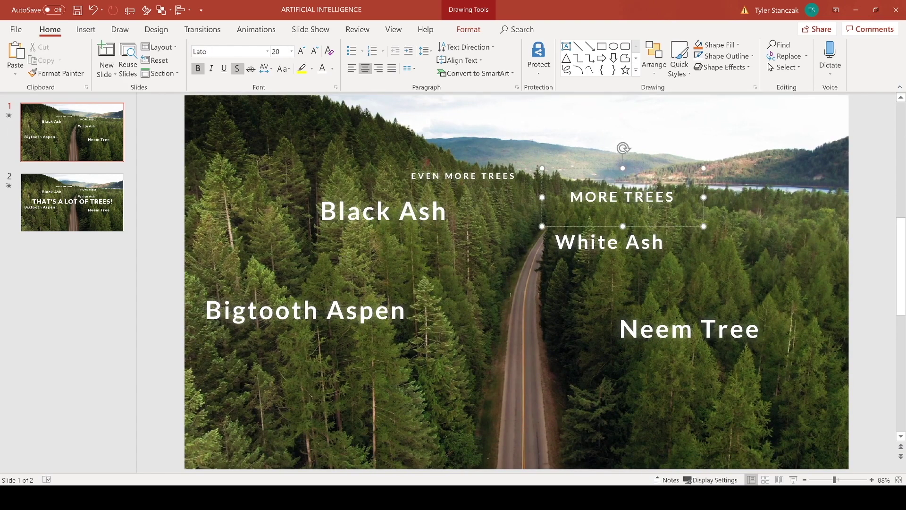
click(671, 329)
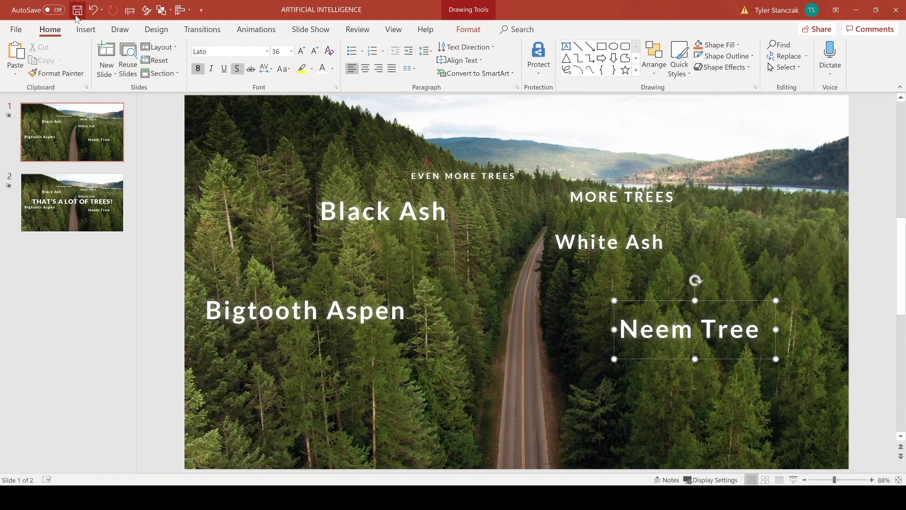
Add a 36 pt 'SAMPLE TEXT' text box and place it below Bigtooth Aspen.
click(87, 29)
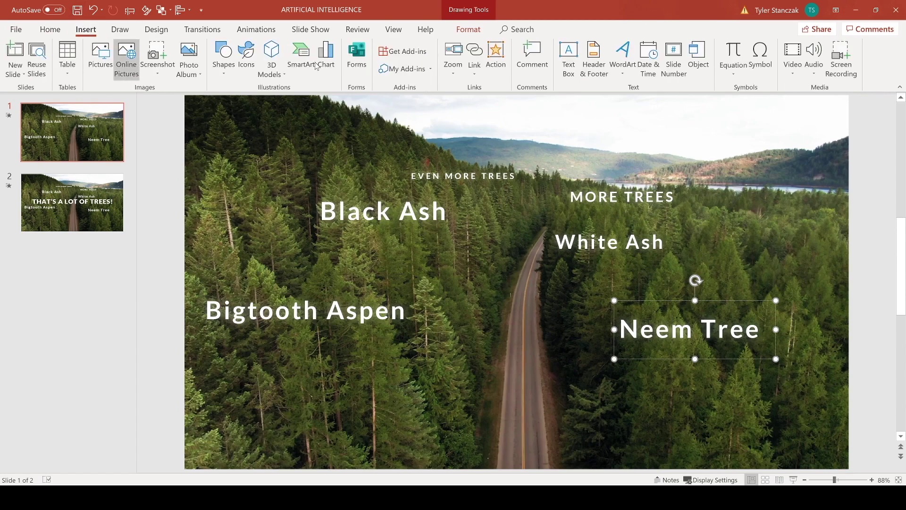
click(568, 61)
drag(450, 332, 616, 405)
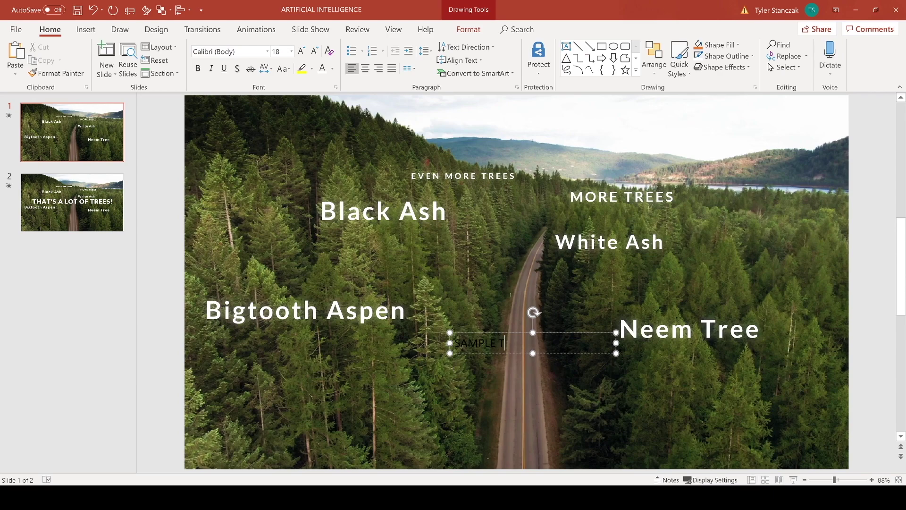
key(ctrl+a)
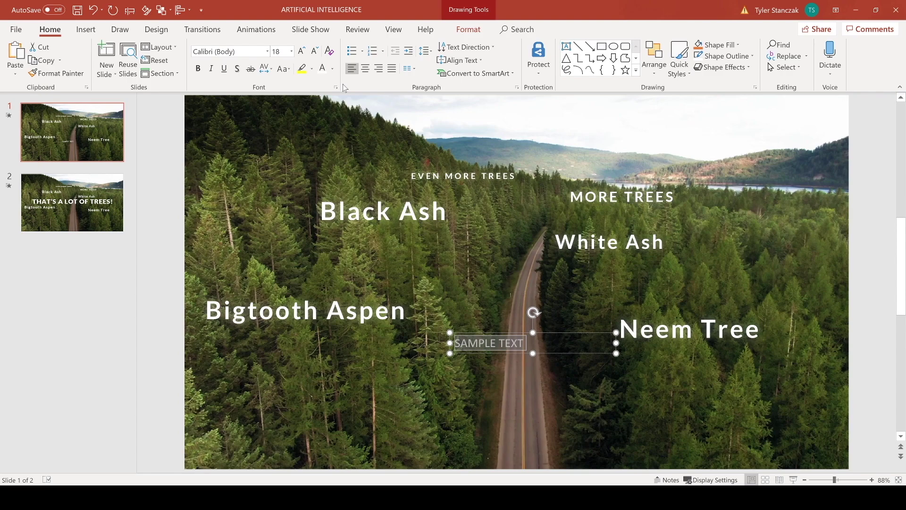
key(ctrl+shift+period)
key(ctrl+shift+period)
key(ctrl+shift+period)
key(ctrl+shift+period)
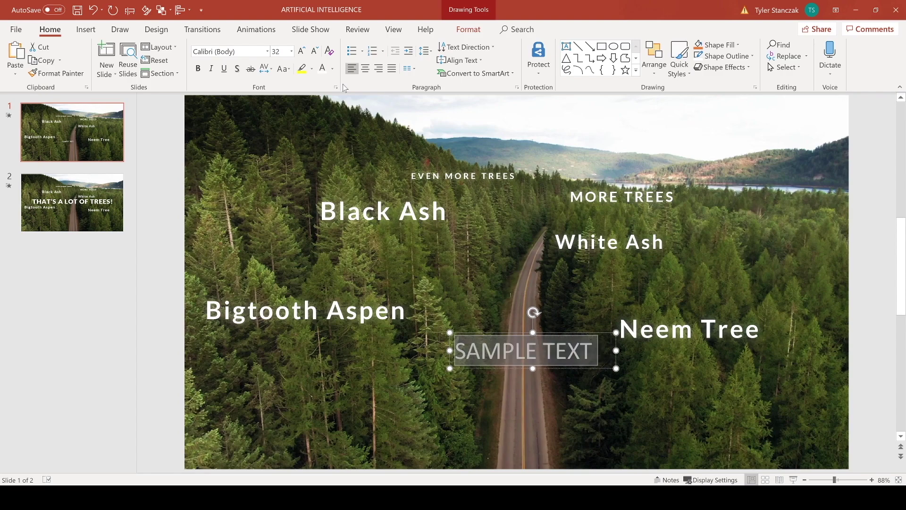
click(497, 348)
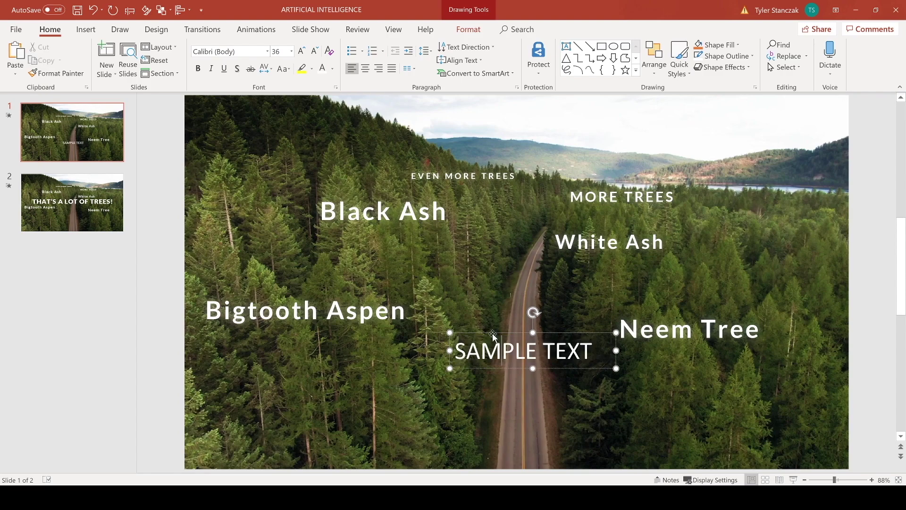
drag(441, 342, 372, 353)
click(326, 310)
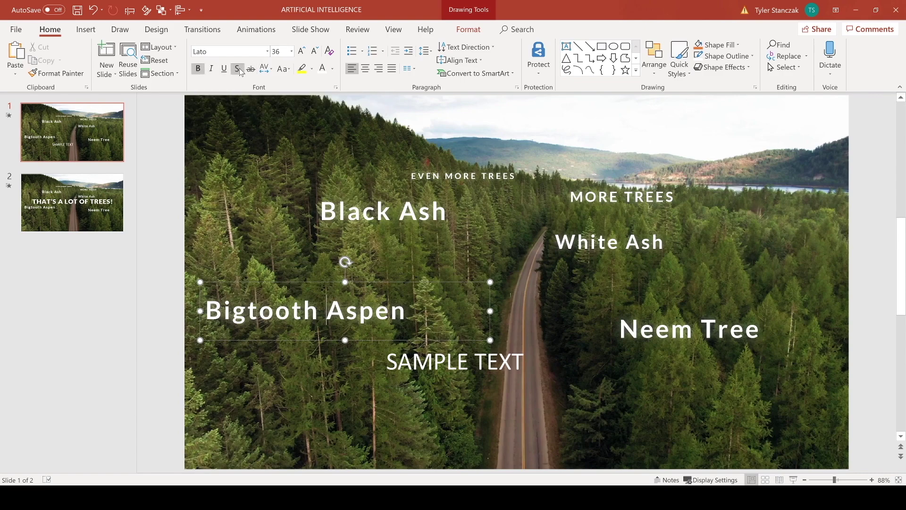
click(439, 382)
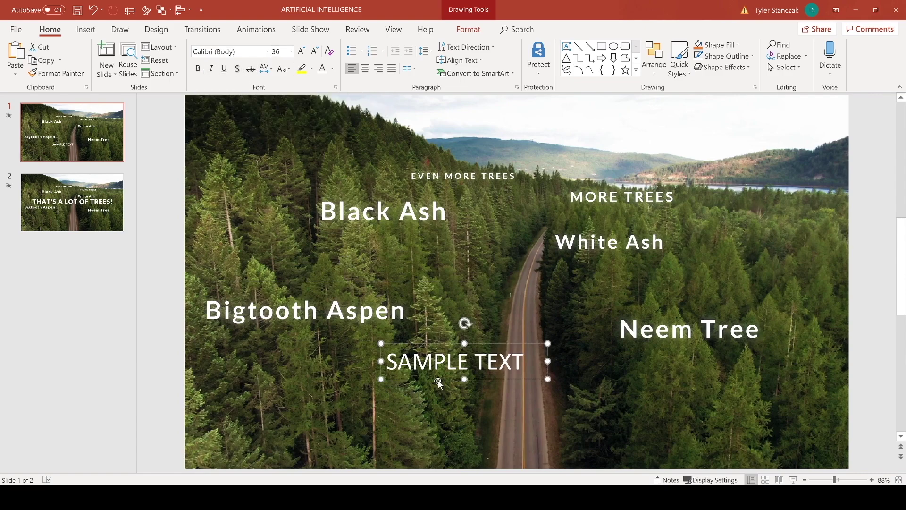
key(Delete)
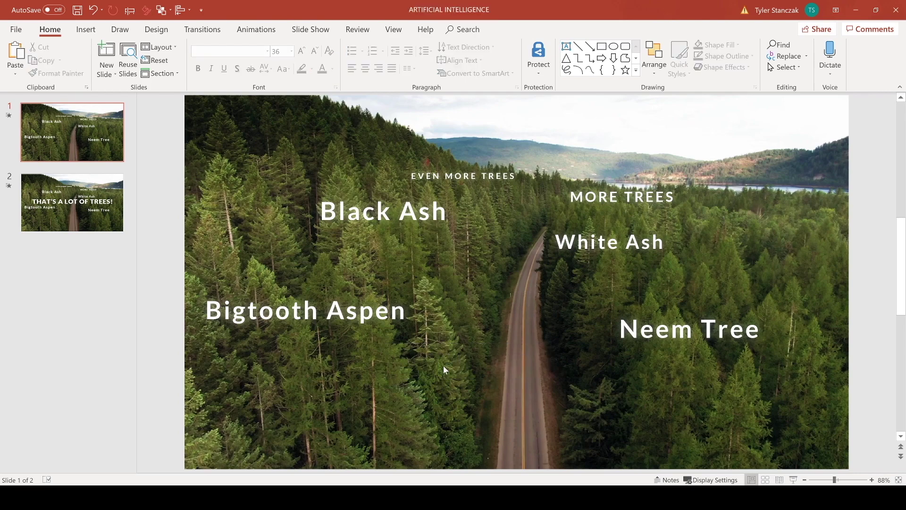
key(Tab)
key(Tab)
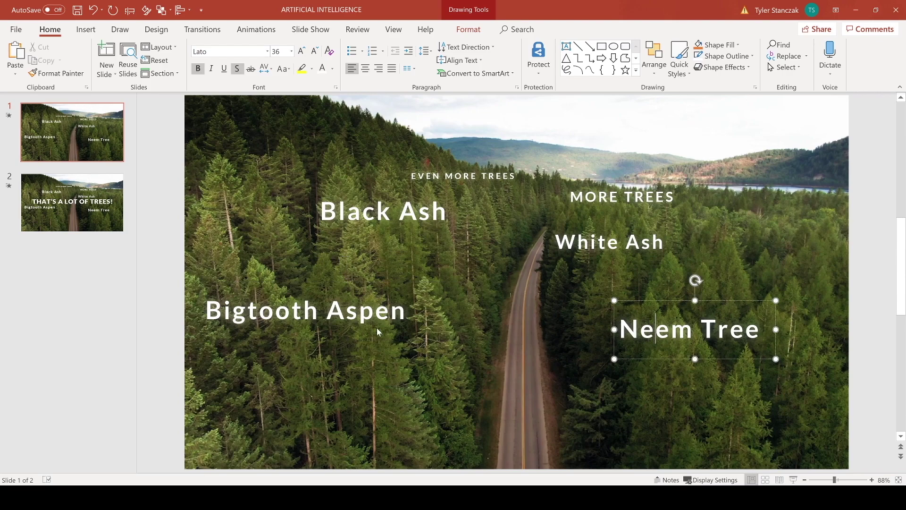
key(shift+Tab)
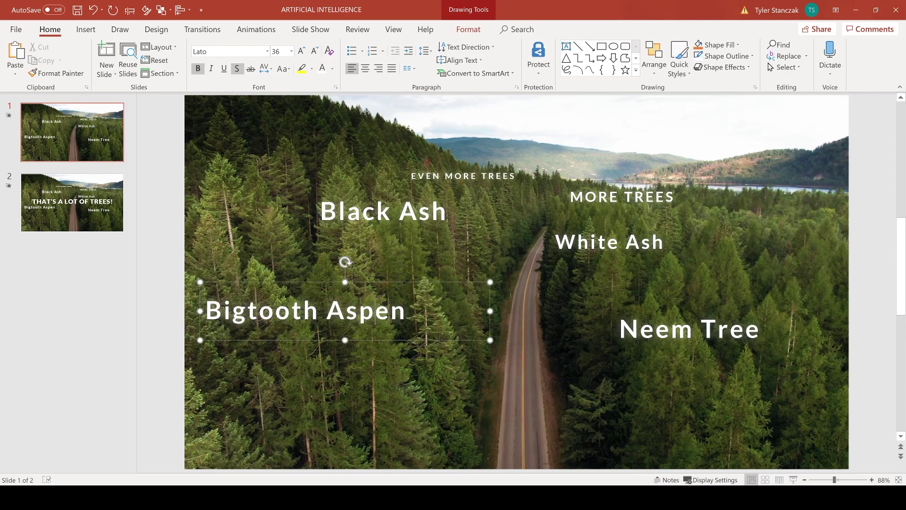
key(Tab)
key(Tab)
key(Tab)
key(Tab)
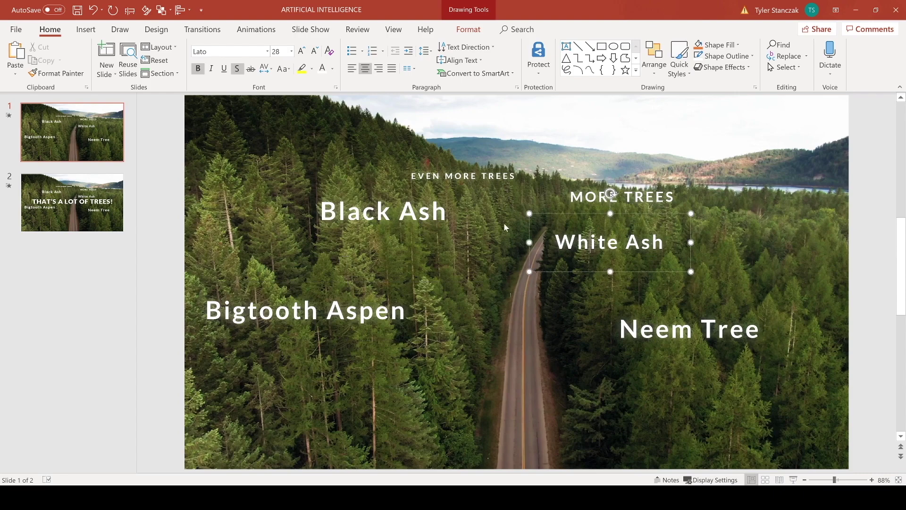
key(Tab)
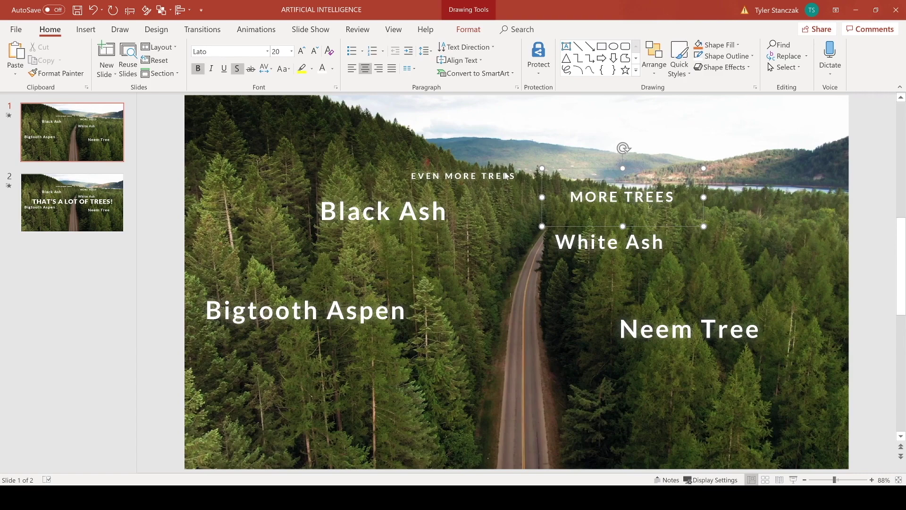
click(638, 329)
ctrl+scroll(542, 318, down, 3)
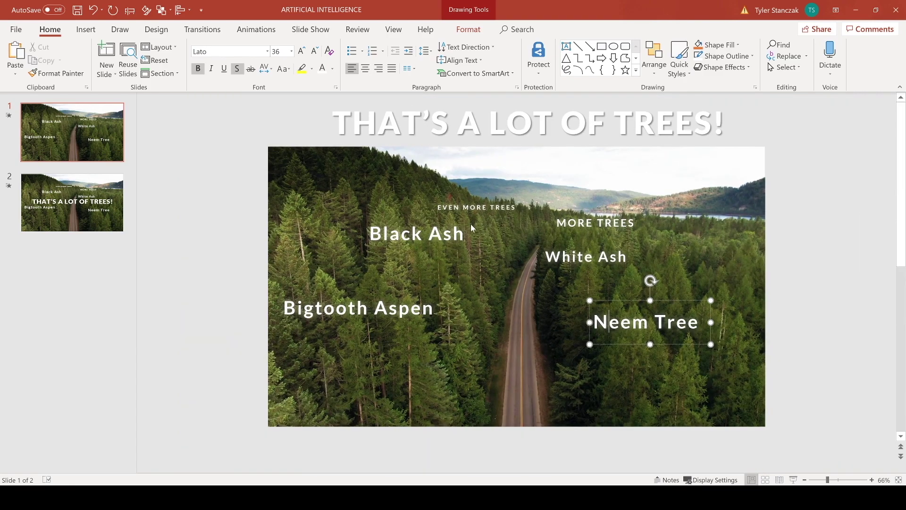
Open the Animation Pane and inspect the Neem Tree label's Grow/Shrink effect.
click(799, 314)
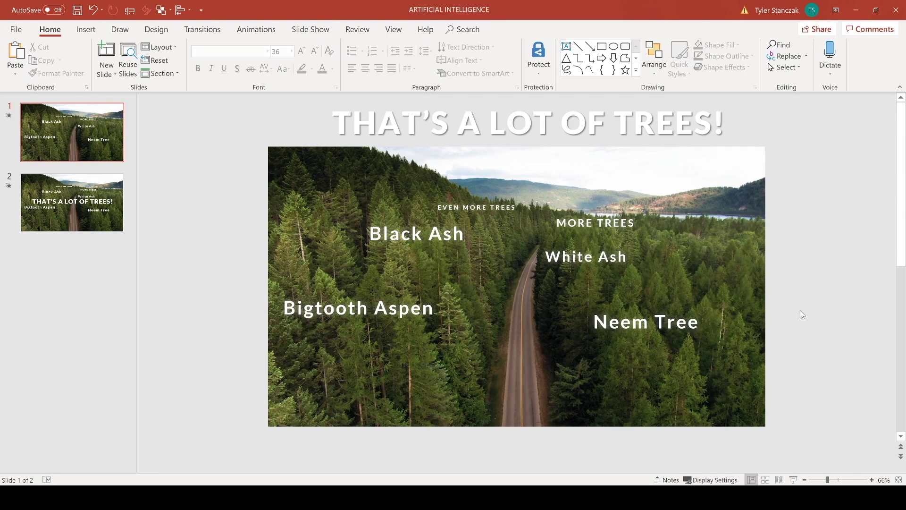
click(666, 322)
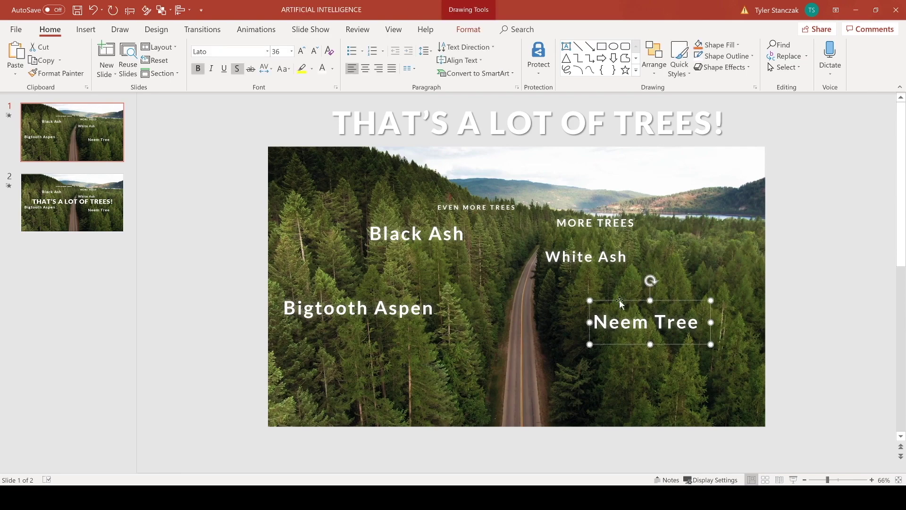
click(237, 31)
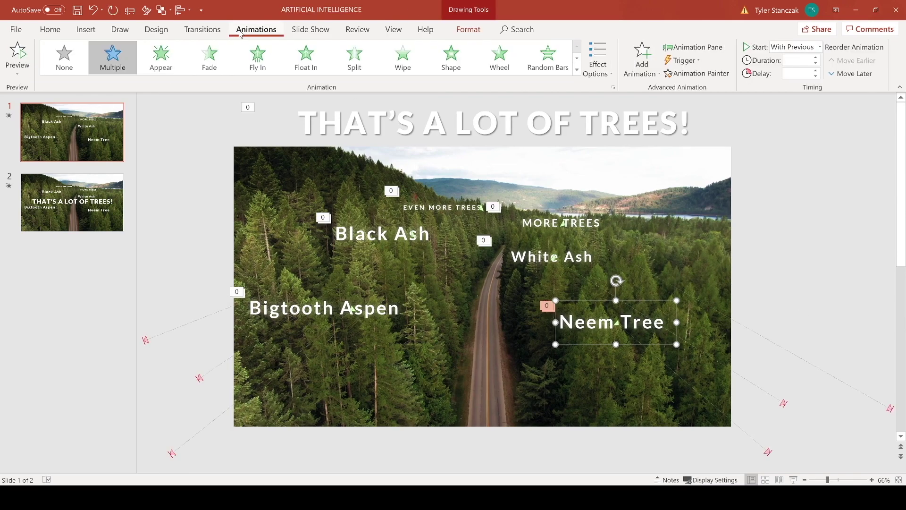
click(694, 47)
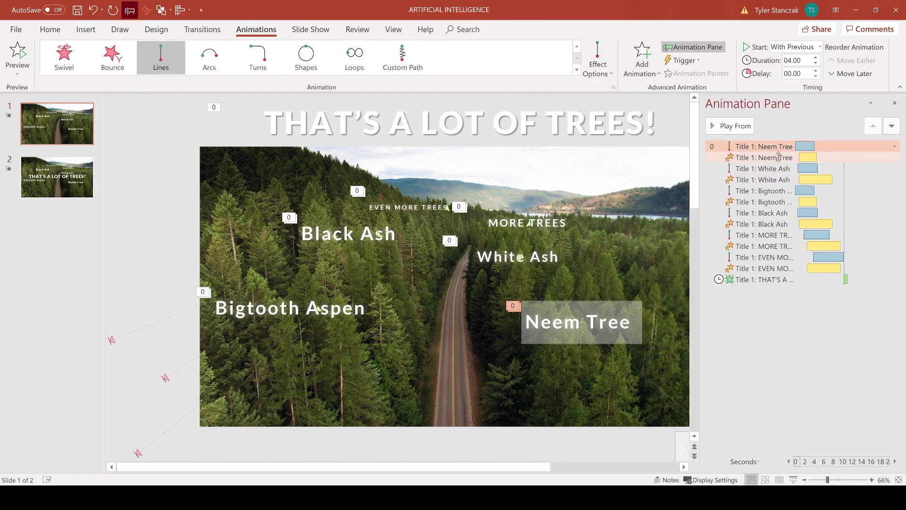
click(779, 157)
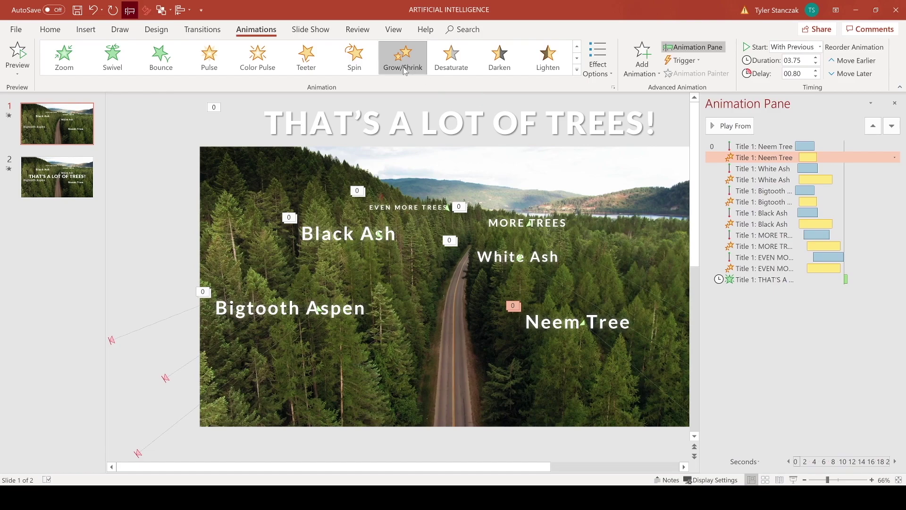
scroll(568, 361, down, 2)
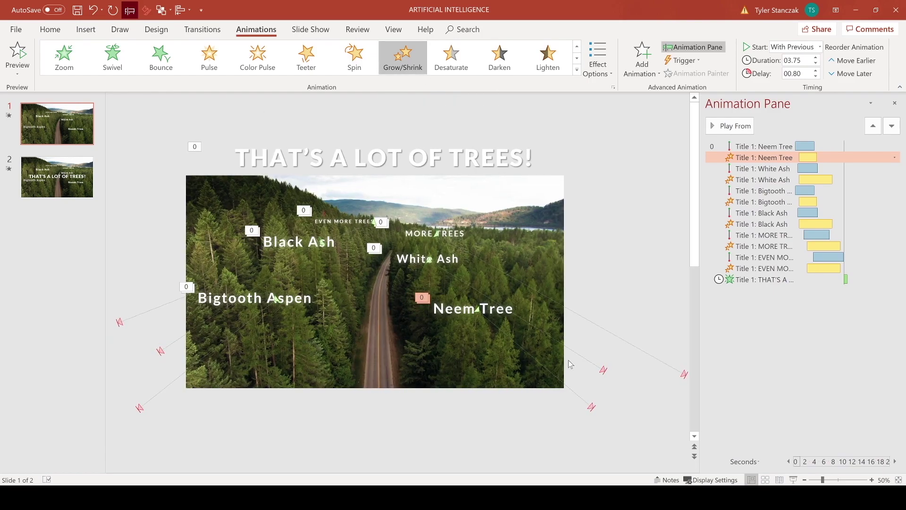
Duplicate the Neem Tree label below-left of the original and remove the copy's animations.
click(453, 298)
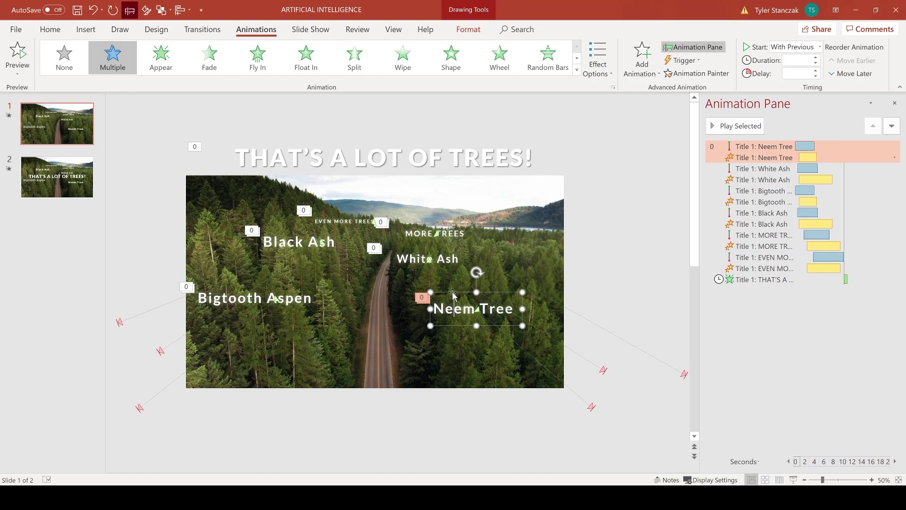
key(ctrl+c)
key(ctrl+v)
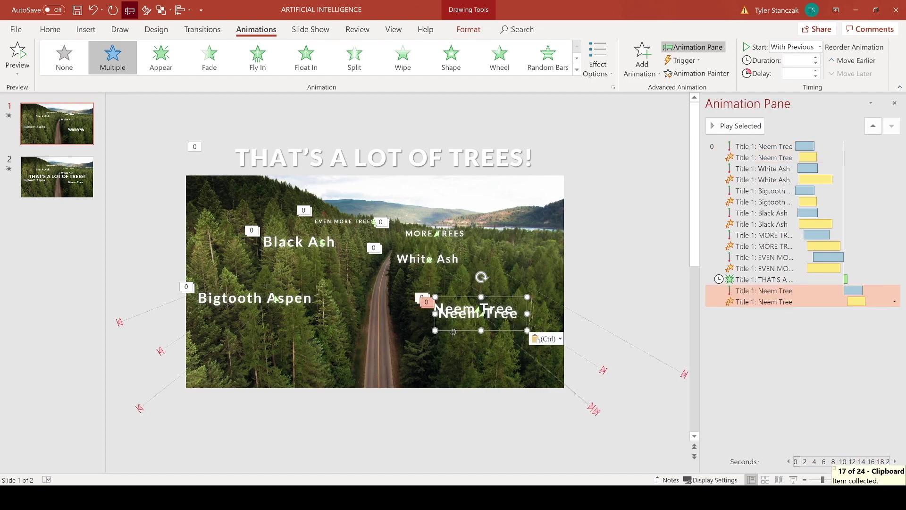
drag(450, 329, 412, 355)
right_click(807, 302)
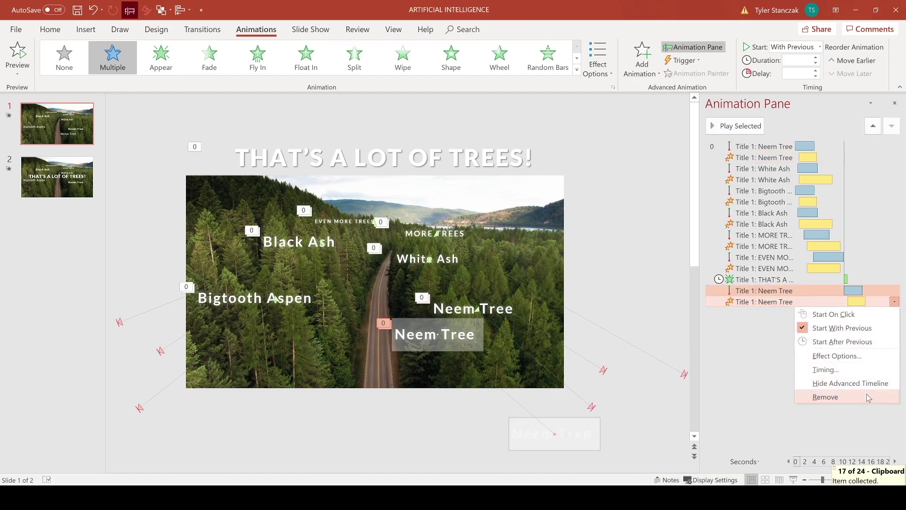
click(824, 396)
click(458, 352)
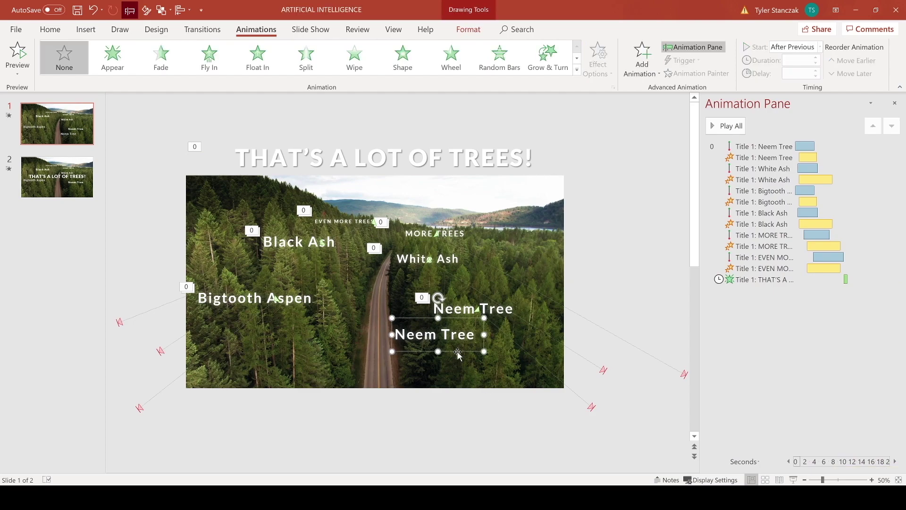
Give the lower Neem Tree copy a Lines motion path, then a Grow/Shrink emphasis.
click(642, 66)
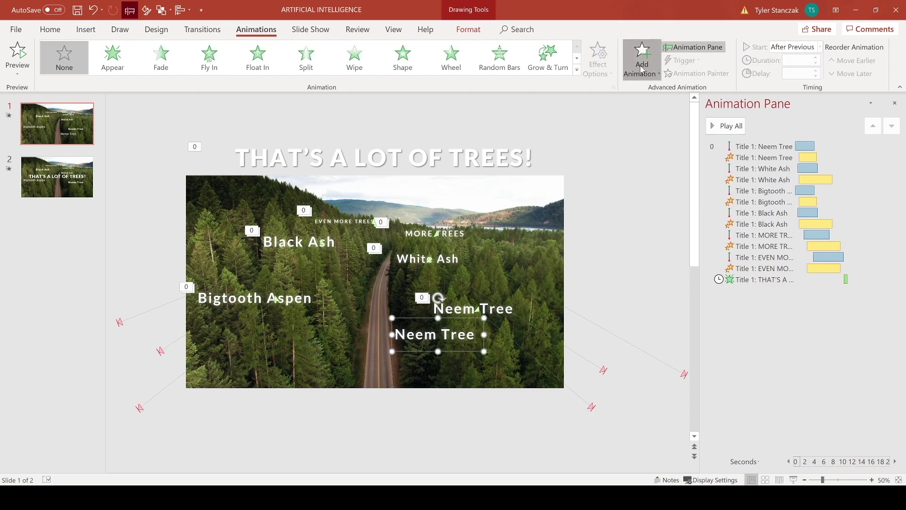
scroll(696, 283, down, 3)
click(647, 356)
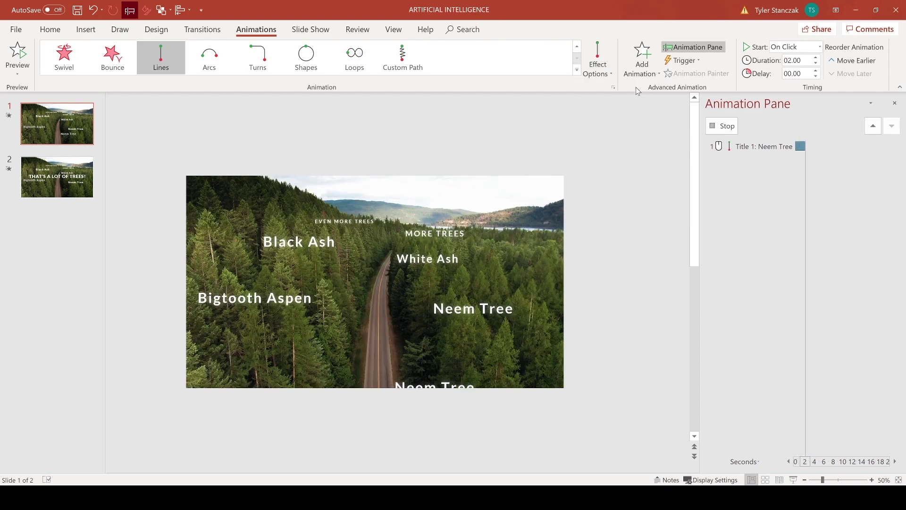
click(642, 57)
click(834, 213)
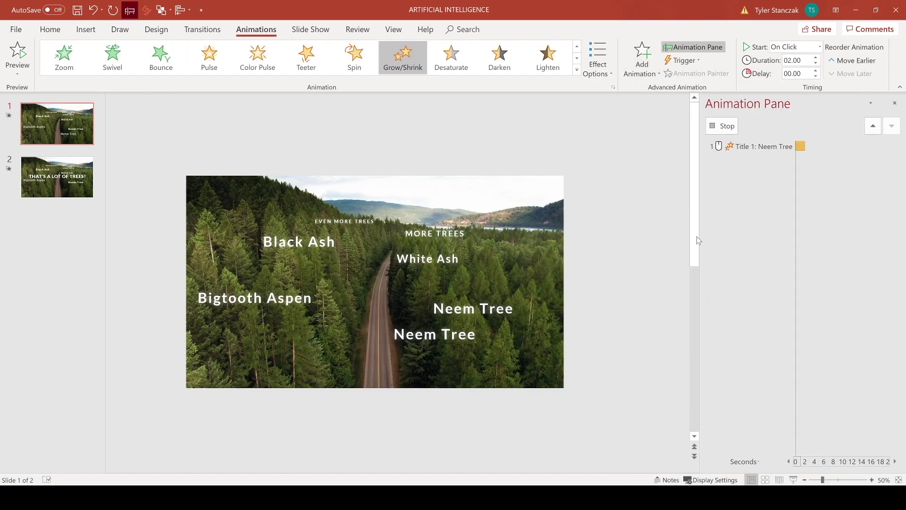
click(634, 70)
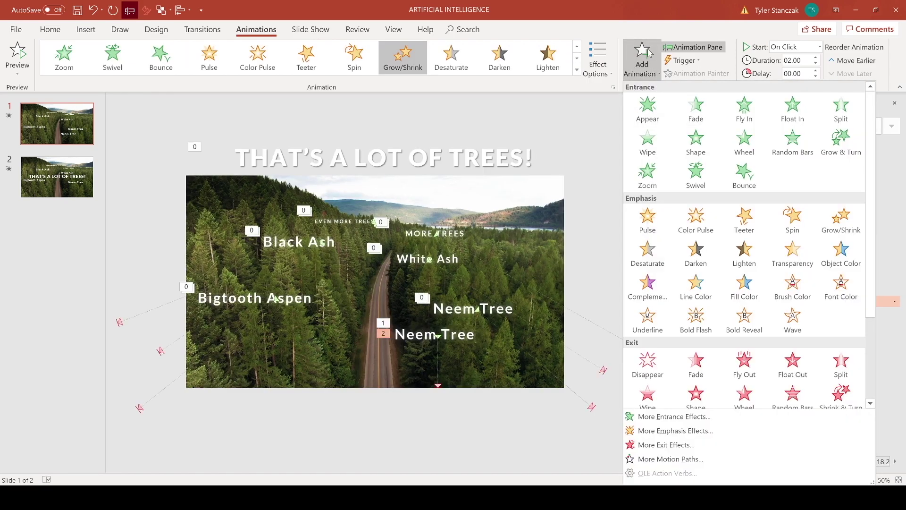
click(609, 174)
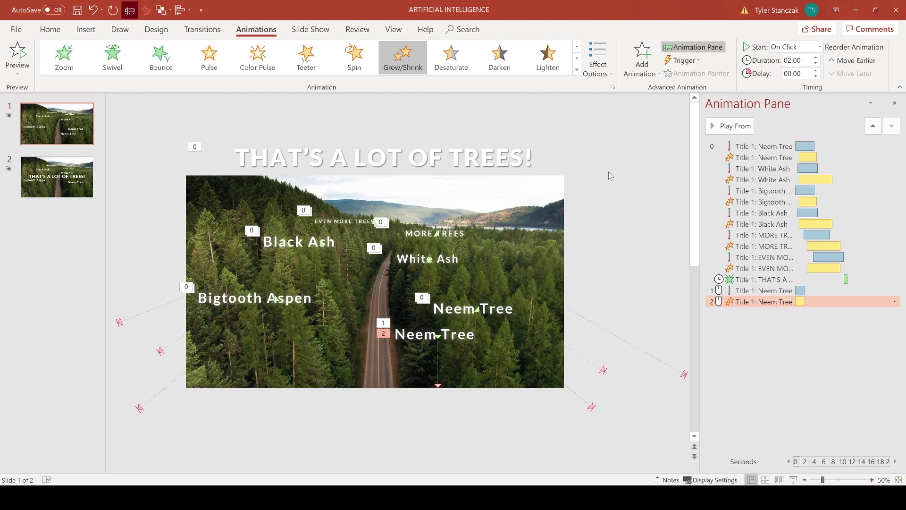
Shift the Neem Tree copy down-left, undo the animation changes, and preview the slide show.
drag(465, 344, 455, 356)
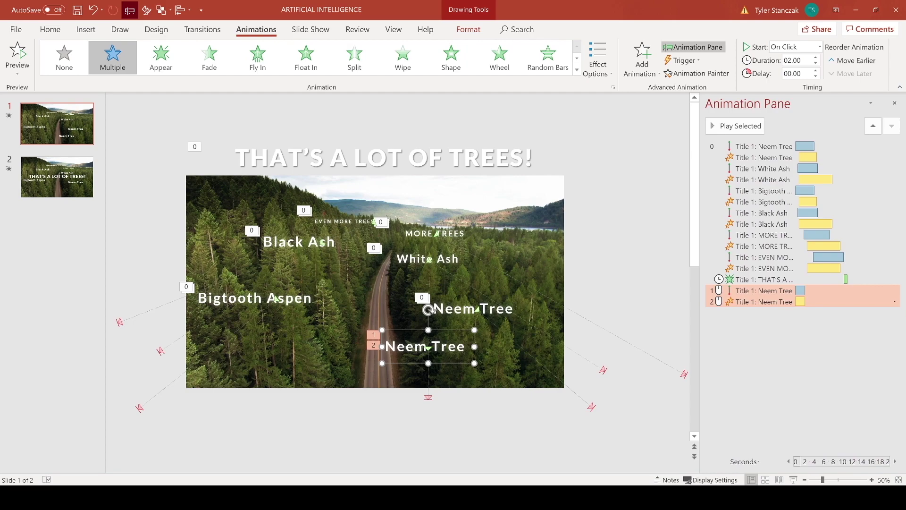
click(765, 302)
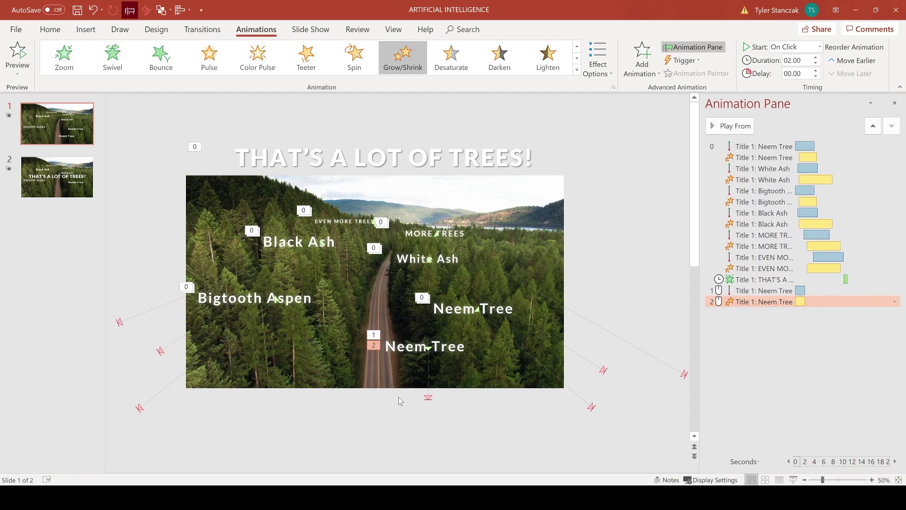
scroll(400, 395, up, 2)
scroll(399, 394, down, 3)
key(ctrl+z)
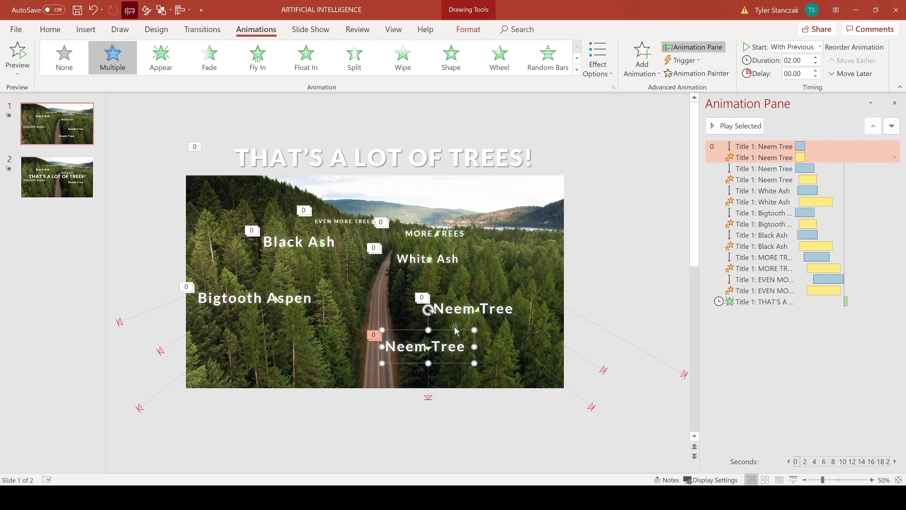
click(454, 308)
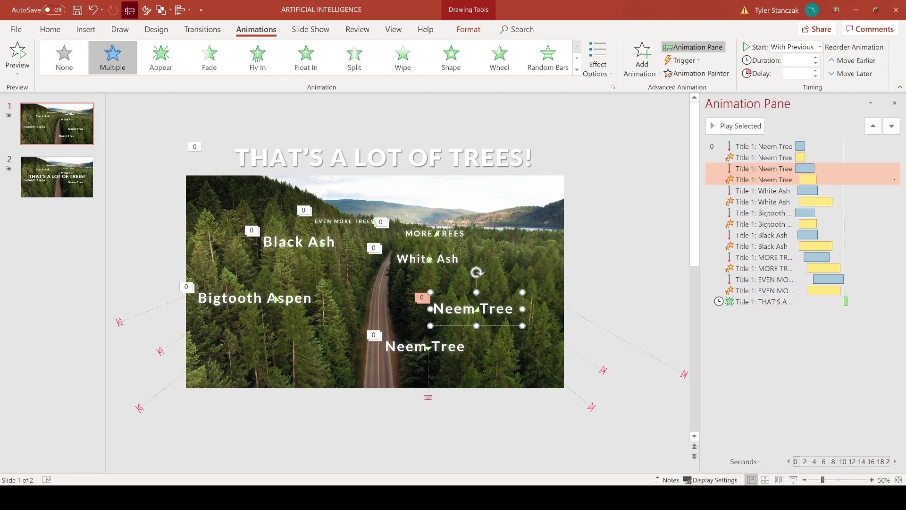
click(793, 479)
Delete the lower Neem Tree copy, keeping the original label.
click(414, 359)
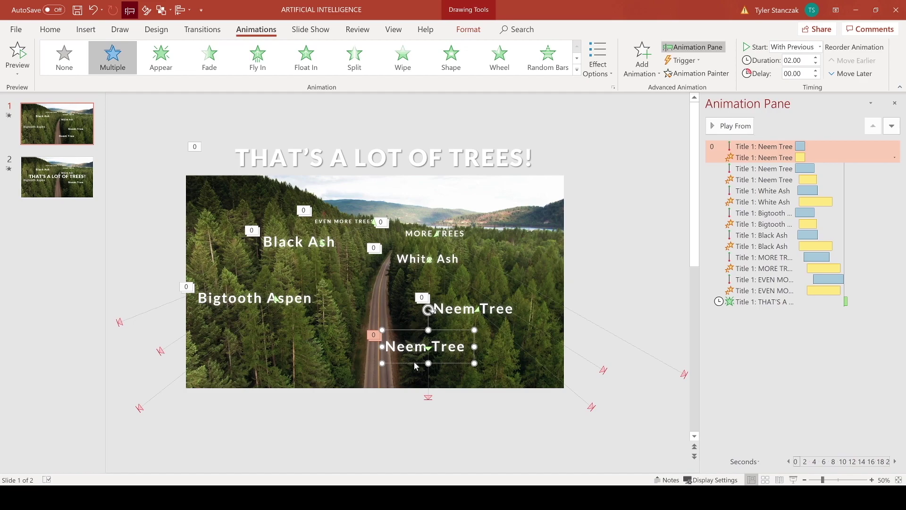
key(Delete)
click(450, 322)
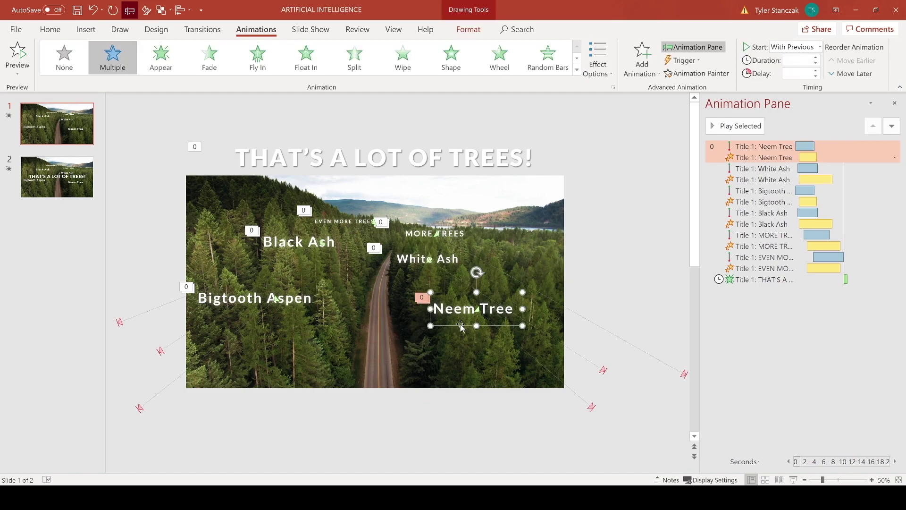
Try copying the Neem Tree animations onto White Ash and MORE TREES with Animation Painter, then undo.
click(738, 158)
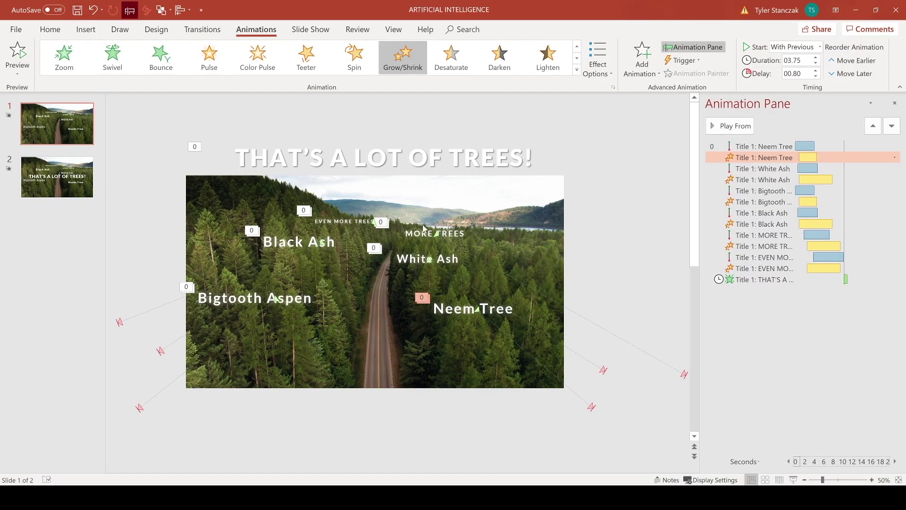
click(426, 231)
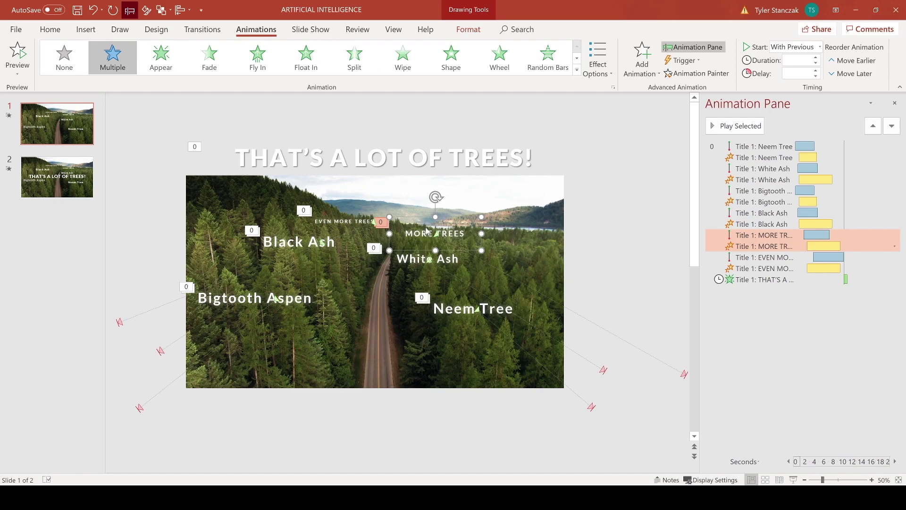
click(574, 212)
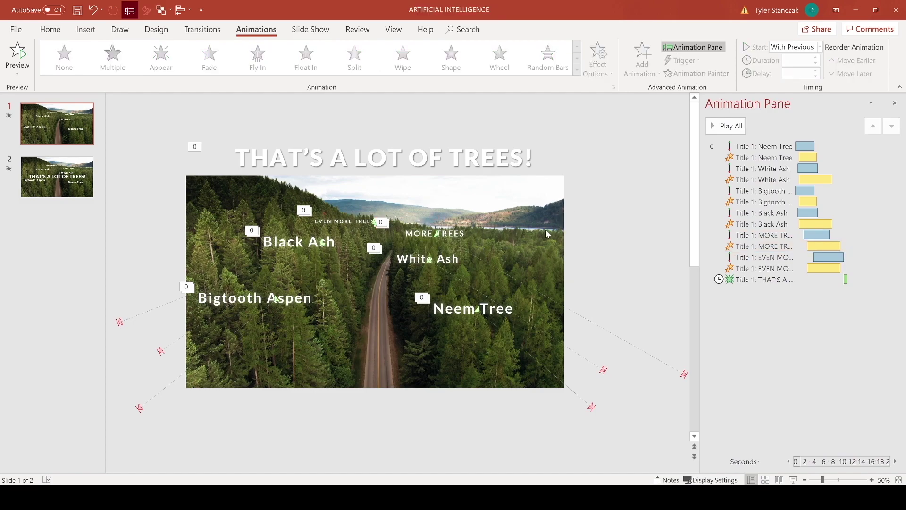
click(445, 310)
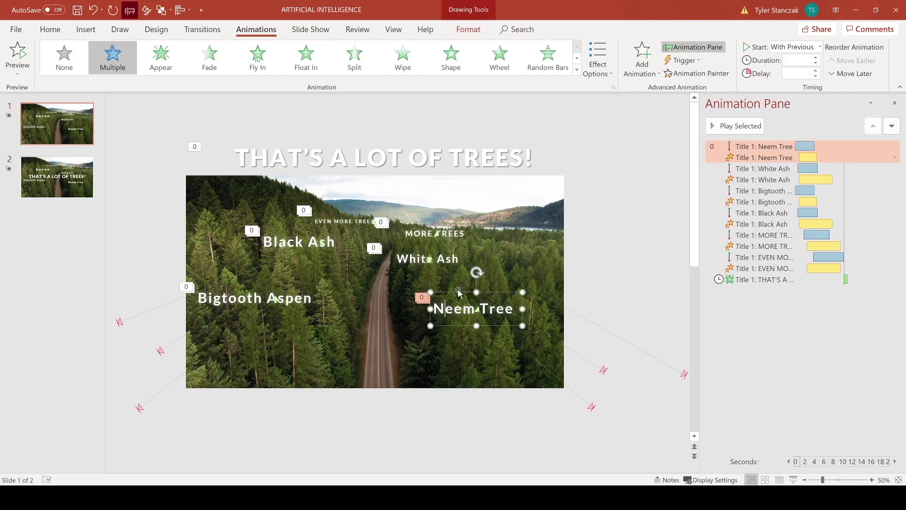
click(715, 74)
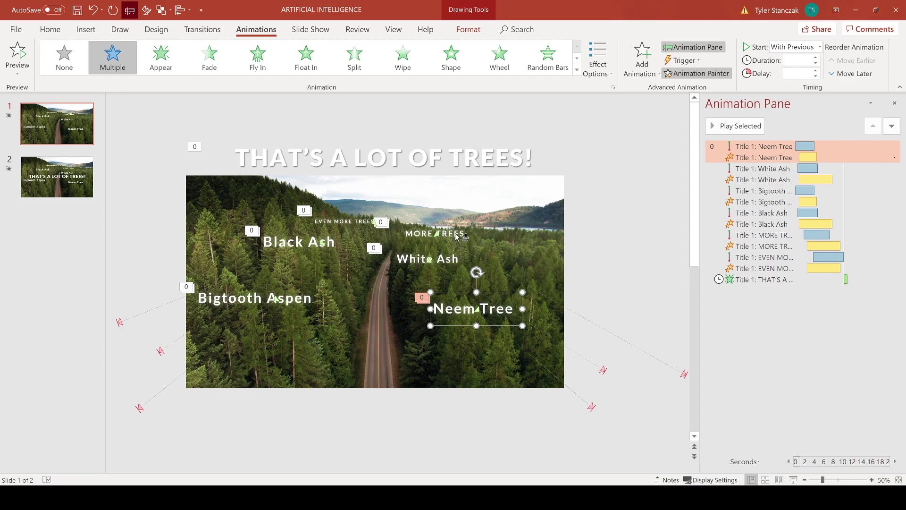
click(644, 142)
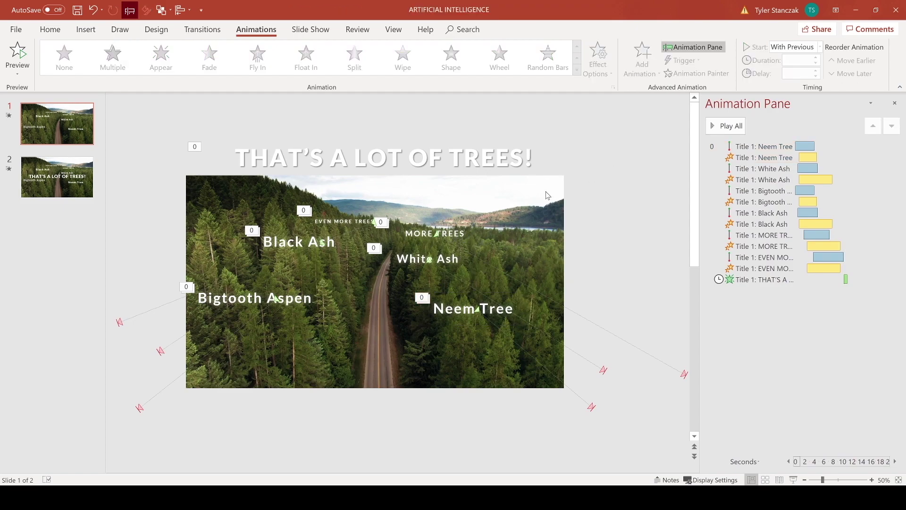
click(453, 259)
shift+click(435, 233)
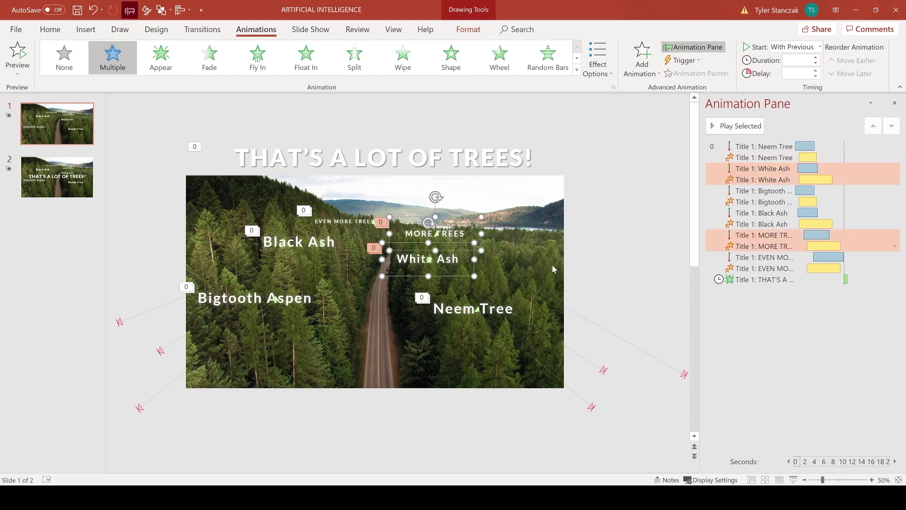
key(ctrl+z)
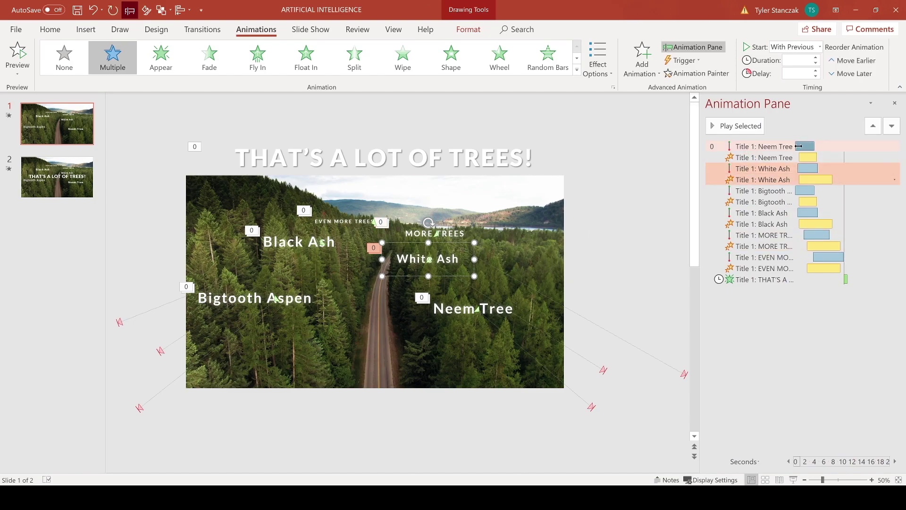
Review the animation entries and open the dropdown for the MORE TREES Grow/Shrink effect.
click(795, 144)
click(461, 255)
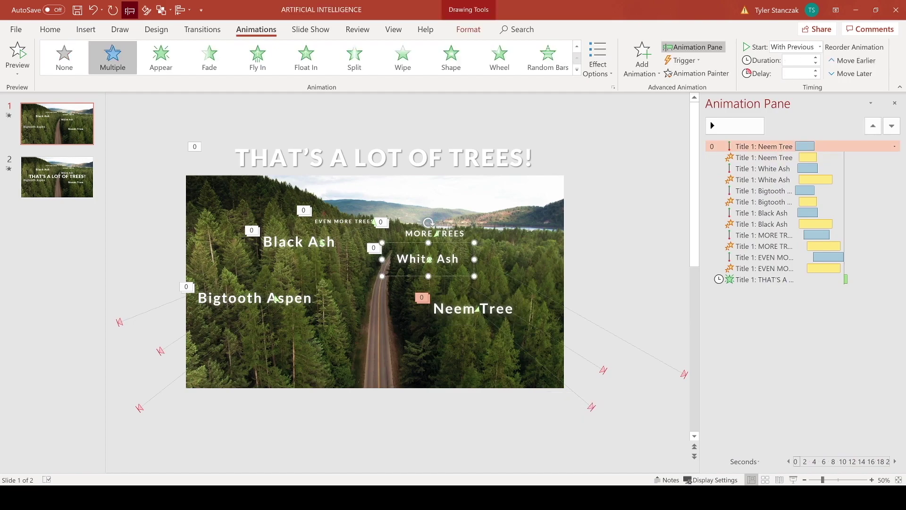
click(741, 180)
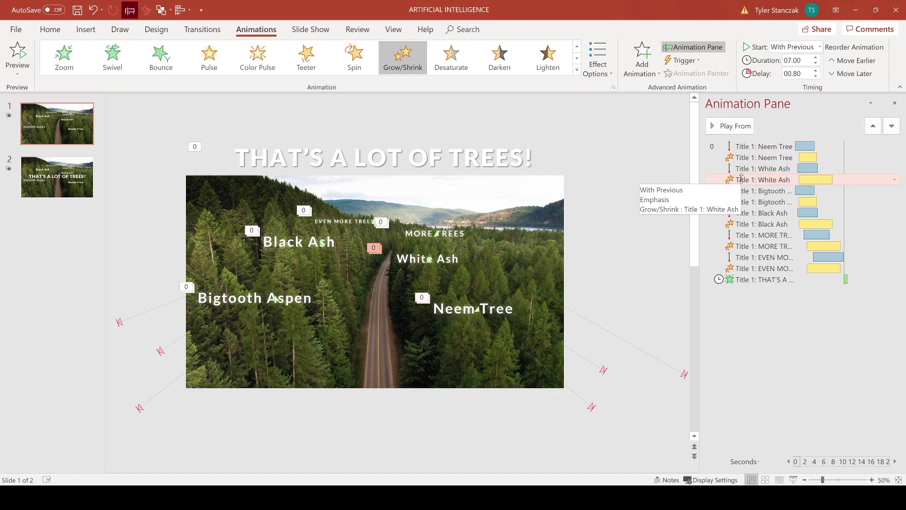
key(ctrl+z)
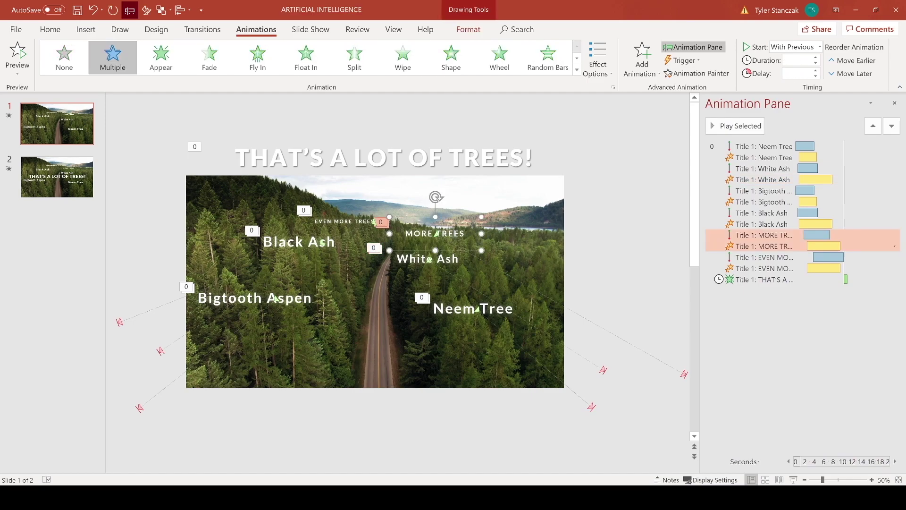
click(751, 235)
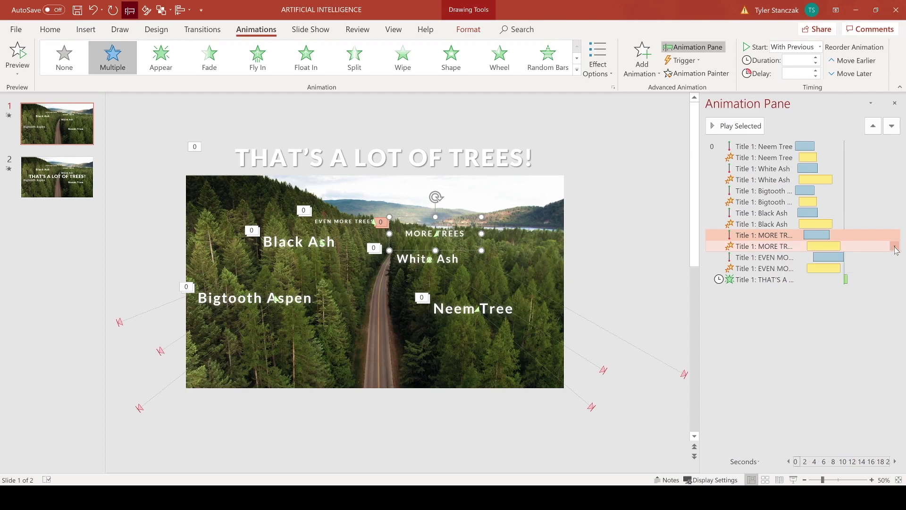
click(873, 245)
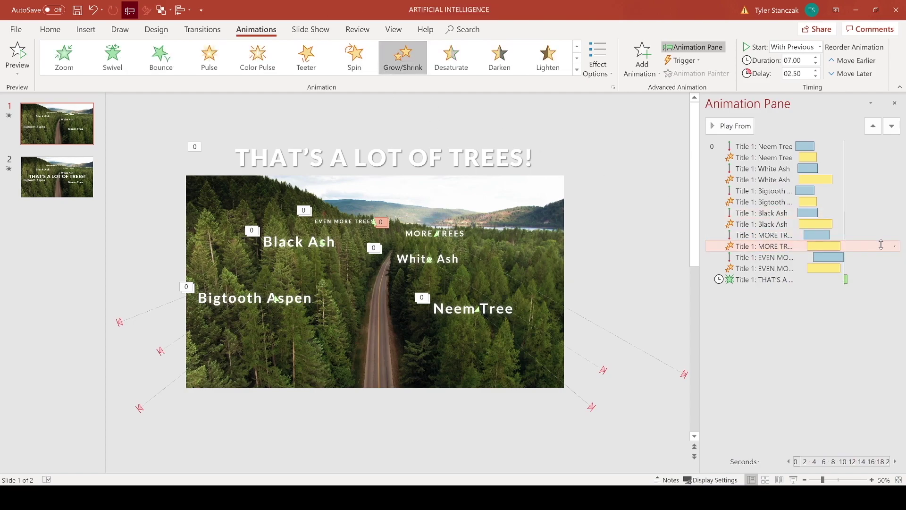
click(895, 247)
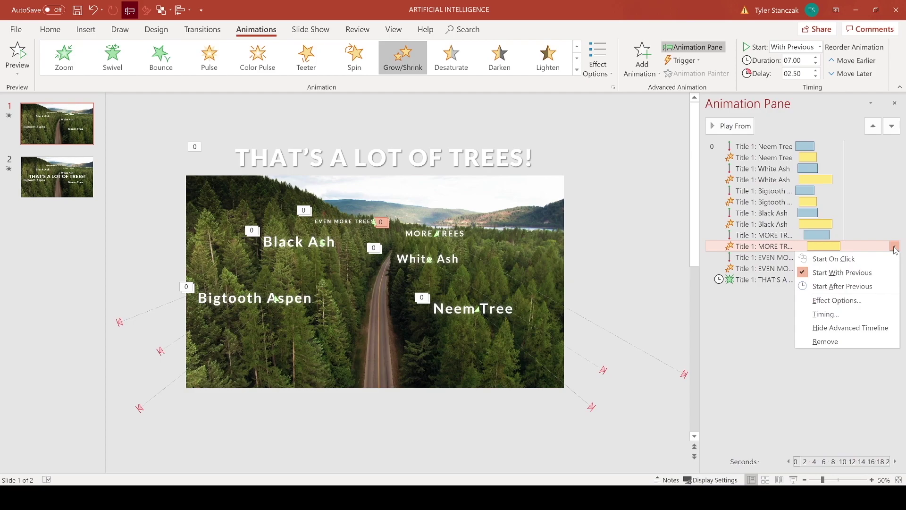
click(872, 301)
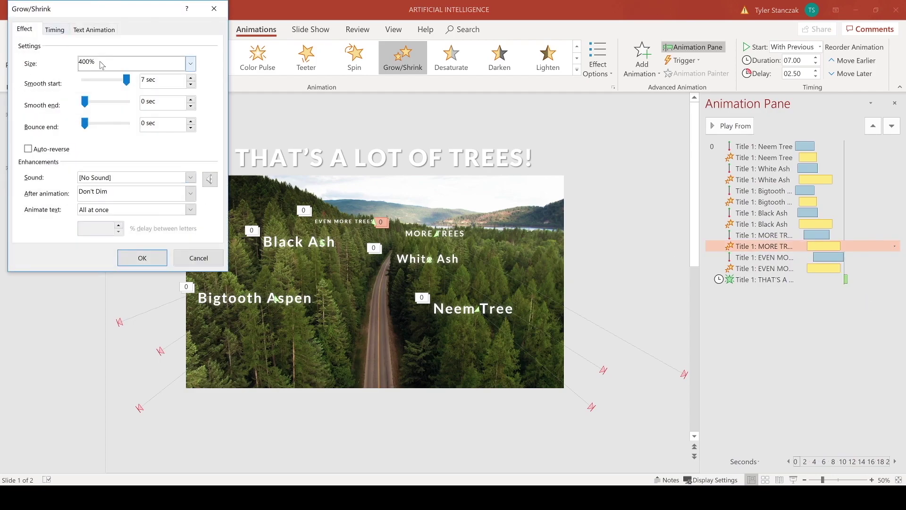
click(190, 64)
click(148, 136)
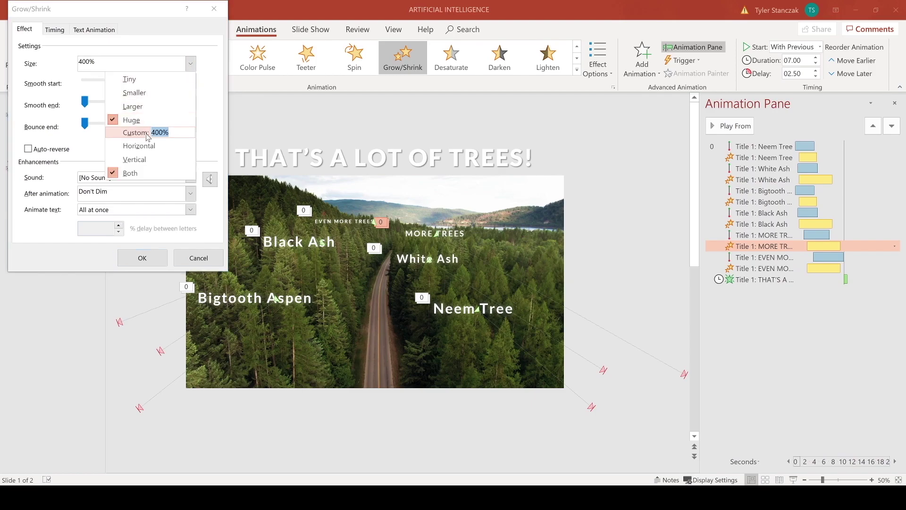
text(300)
click(207, 121)
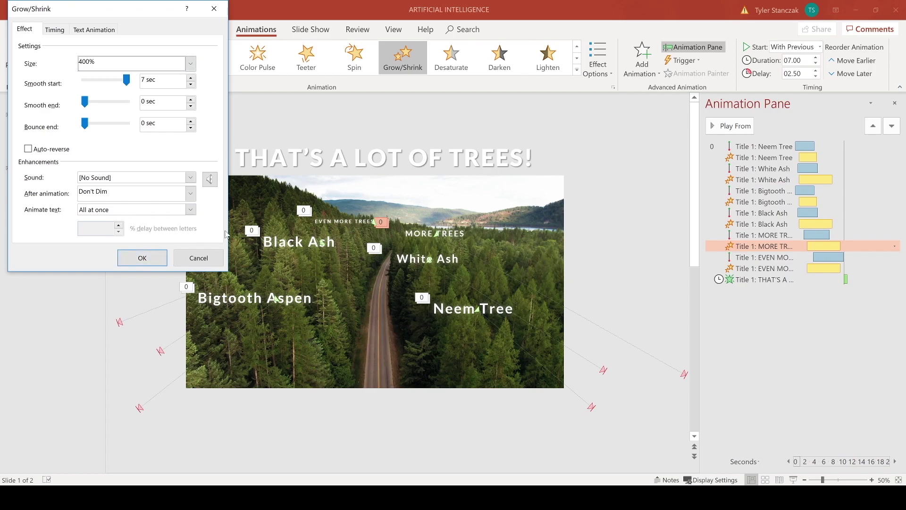
click(207, 257)
Inspect the EVEN MORE TREES, Bigtooth Aspen and Neem Tree labels and their motion paths.
click(302, 241)
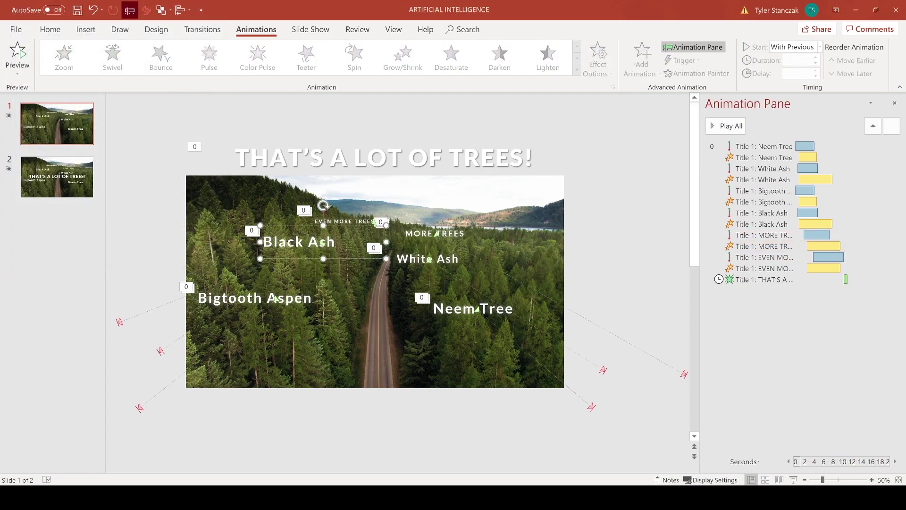
click(314, 252)
click(333, 222)
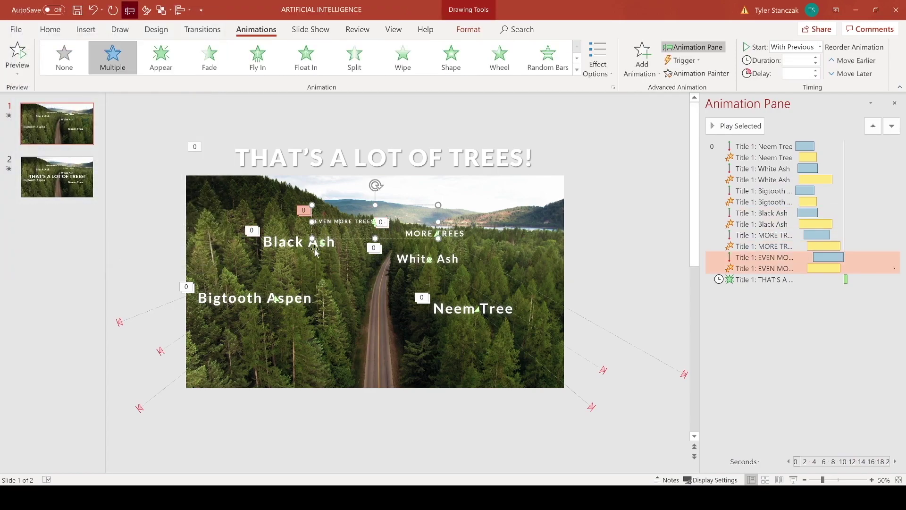
click(286, 297)
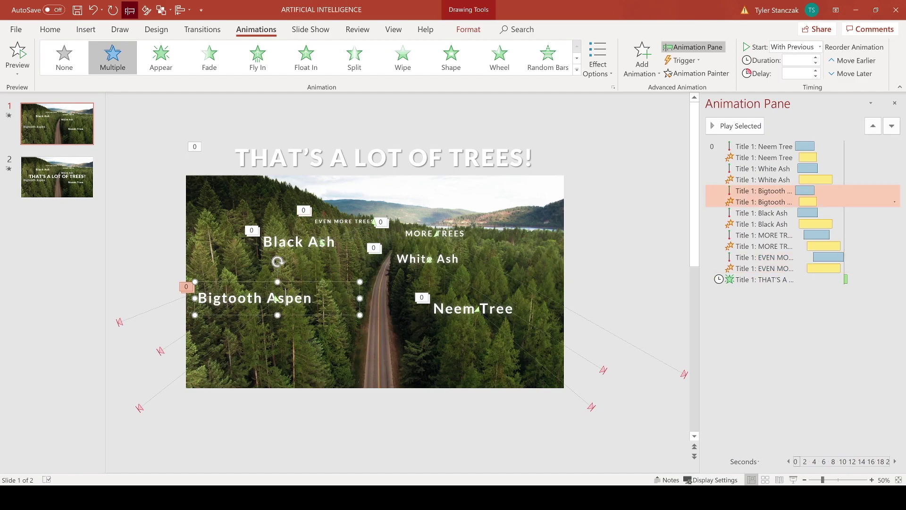
click(141, 409)
click(139, 408)
click(472, 302)
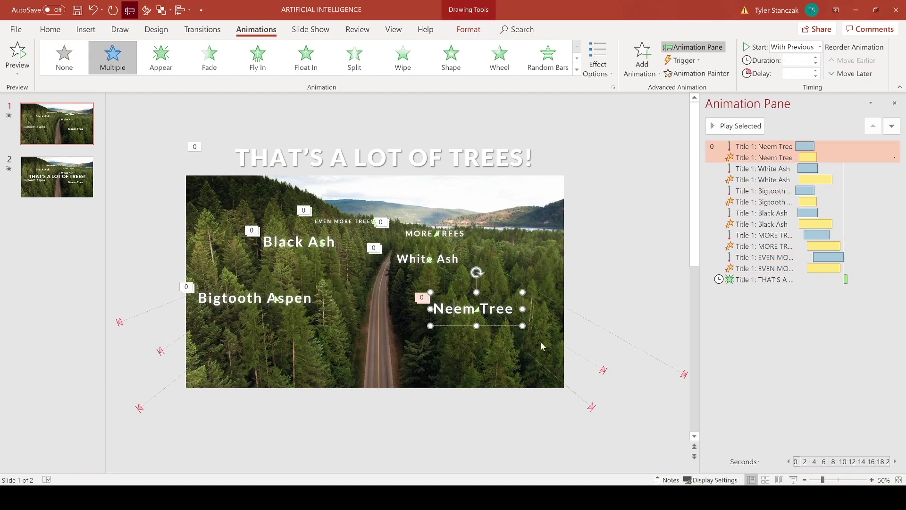
click(486, 330)
scroll(487, 334, up, 3)
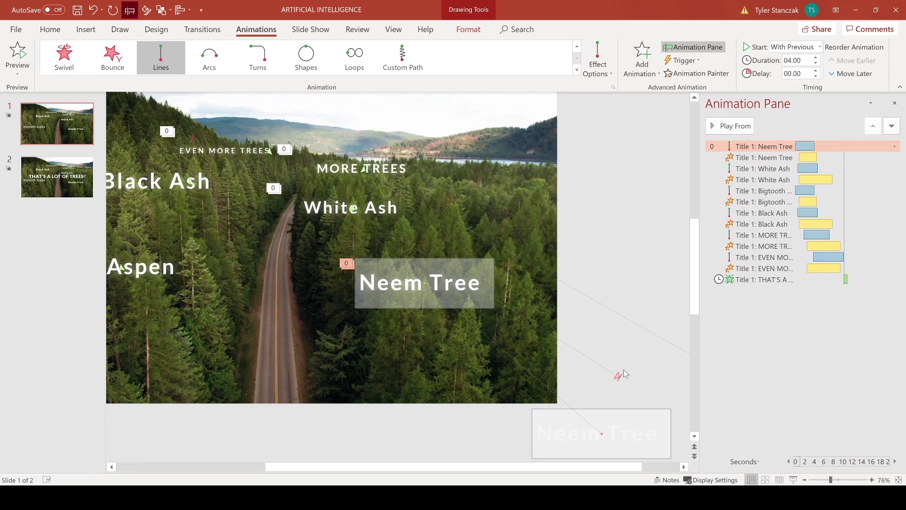
Zoom in and drag the White Ash motion path's end point slightly left.
click(377, 246)
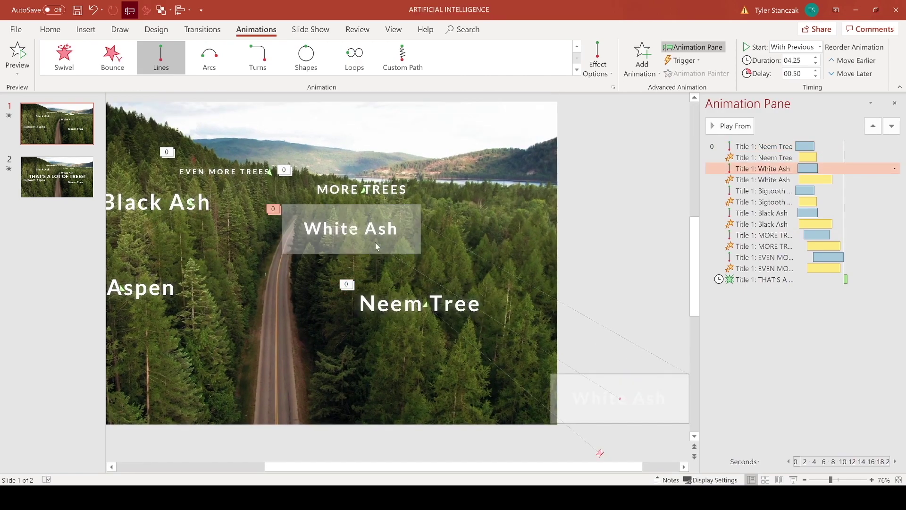
scroll(370, 257, up, 5)
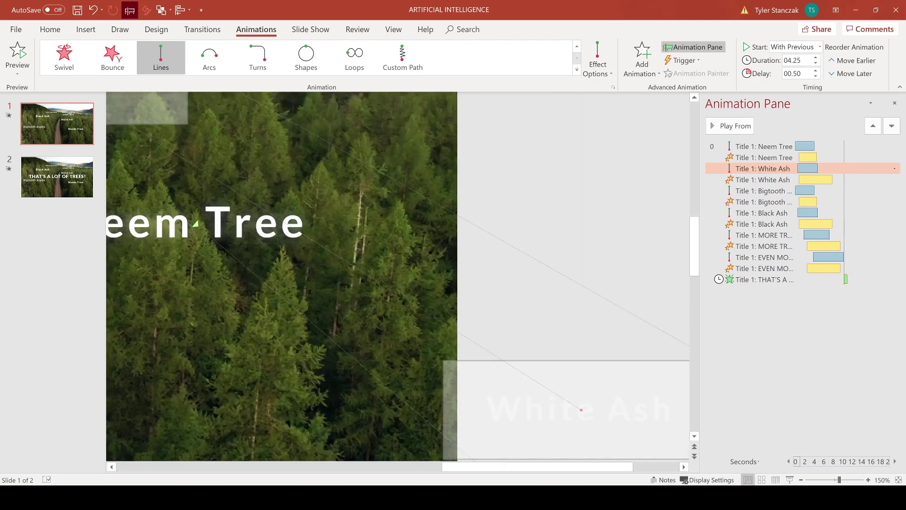
scroll(196, 159, down, 5)
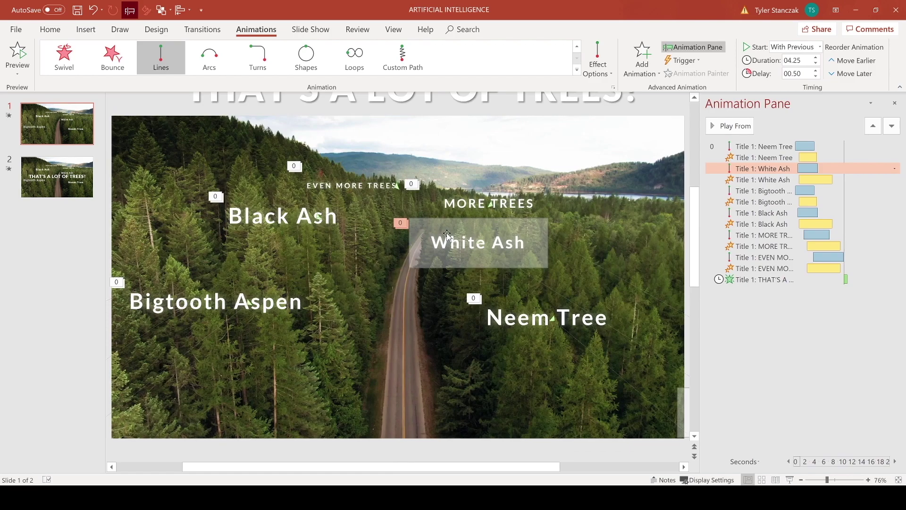
scroll(479, 243, up, 7)
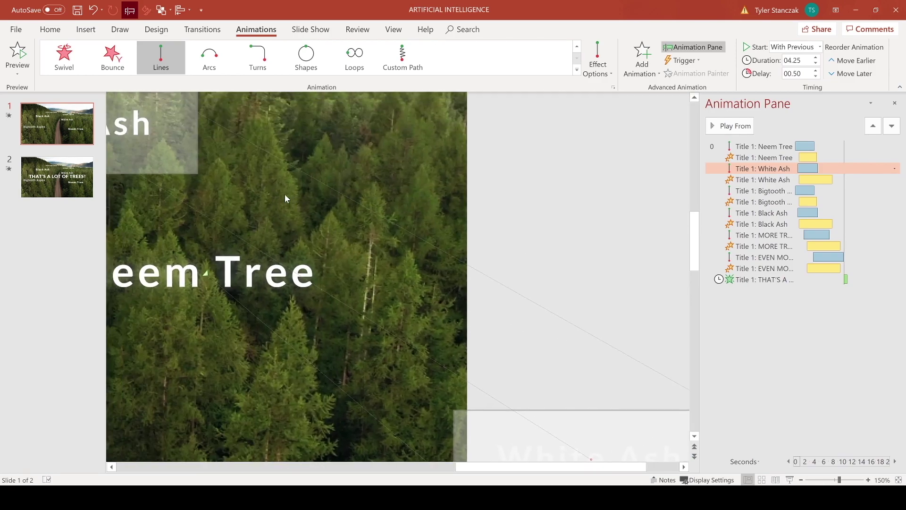
scroll(284, 194, up, 12)
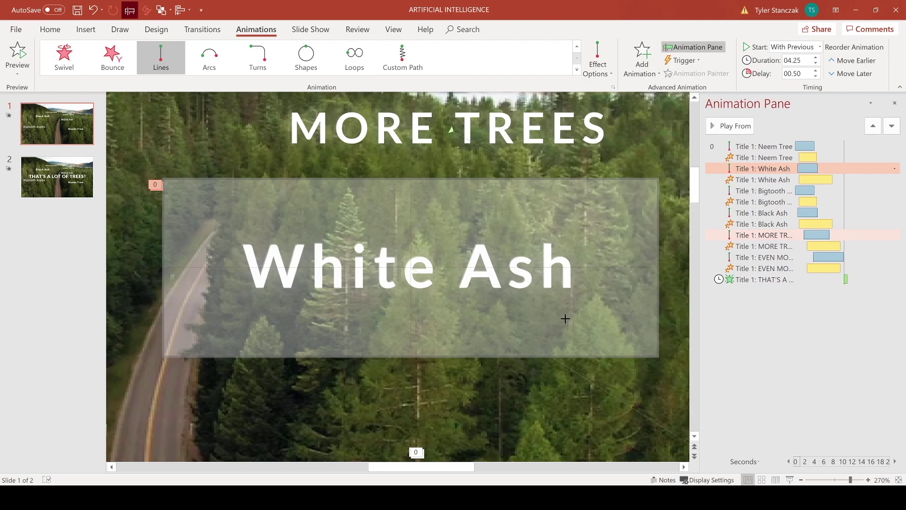
mouse_move(411, 268)
mouse_down()
mouse_move(451, 268)
mouse_move(337, 268)
mouse_move(411, 268)
mouse_up()
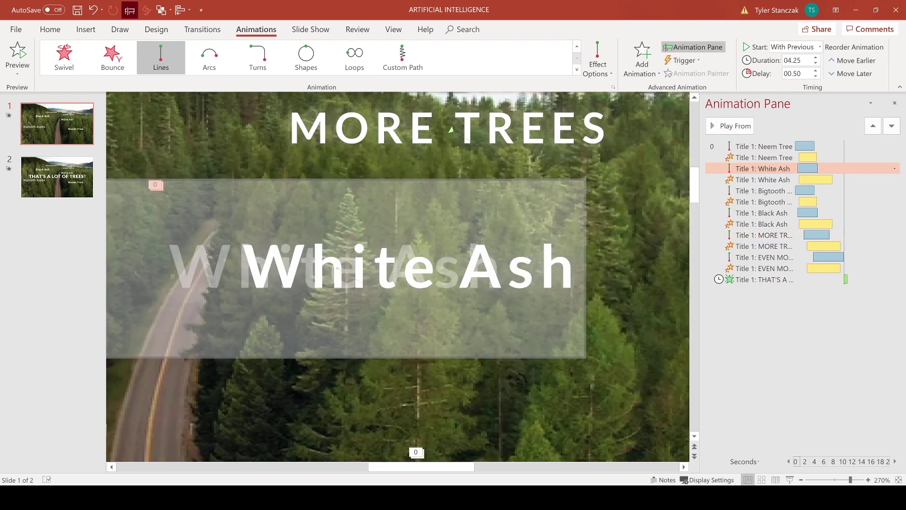
scroll(411, 267, down, 10)
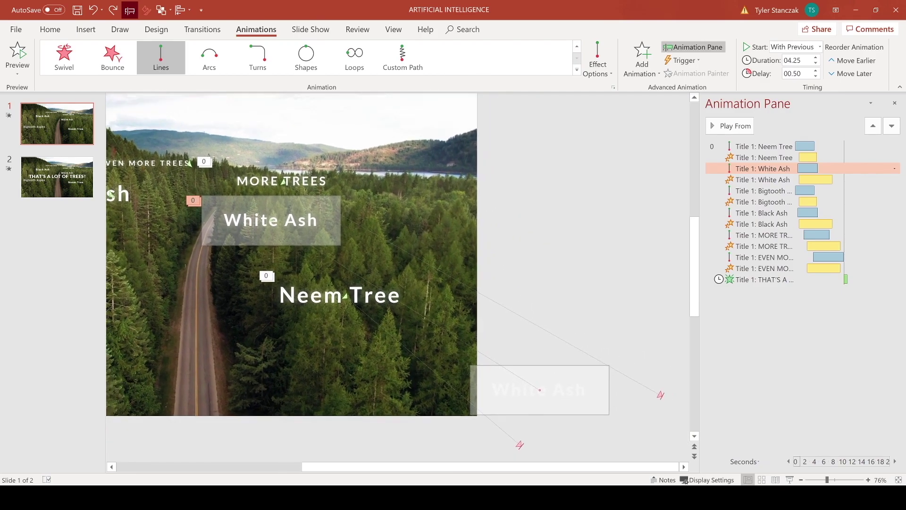
Undo an accidental up-left move of the MORE TREES path's end point.
click(680, 401)
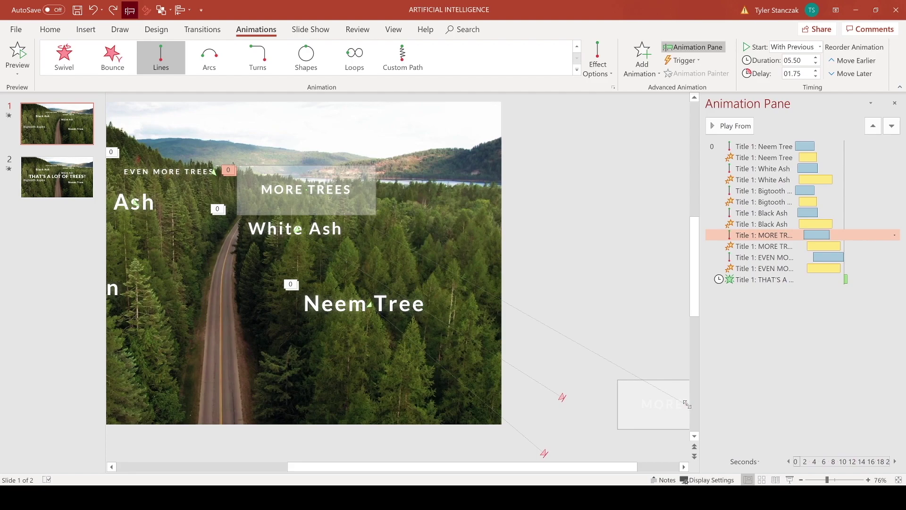
drag(687, 405, 619, 333)
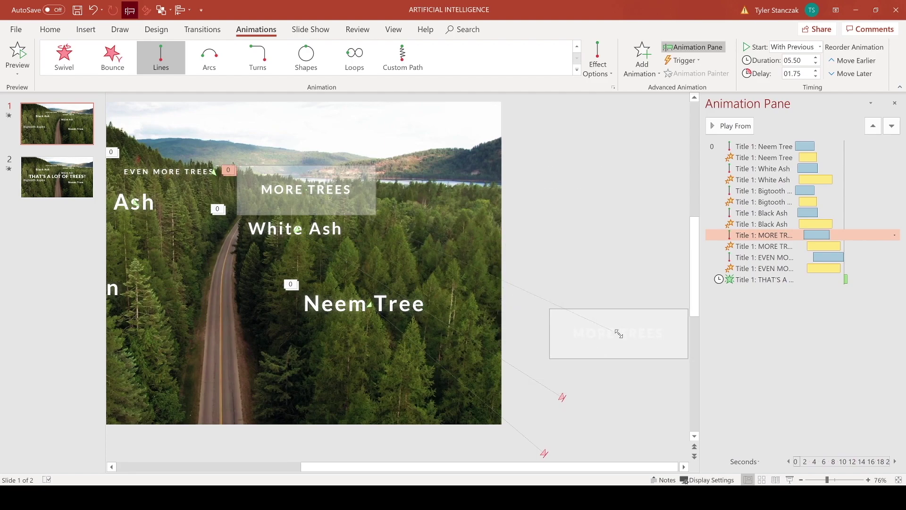
key(ctrl+z)
click(613, 329)
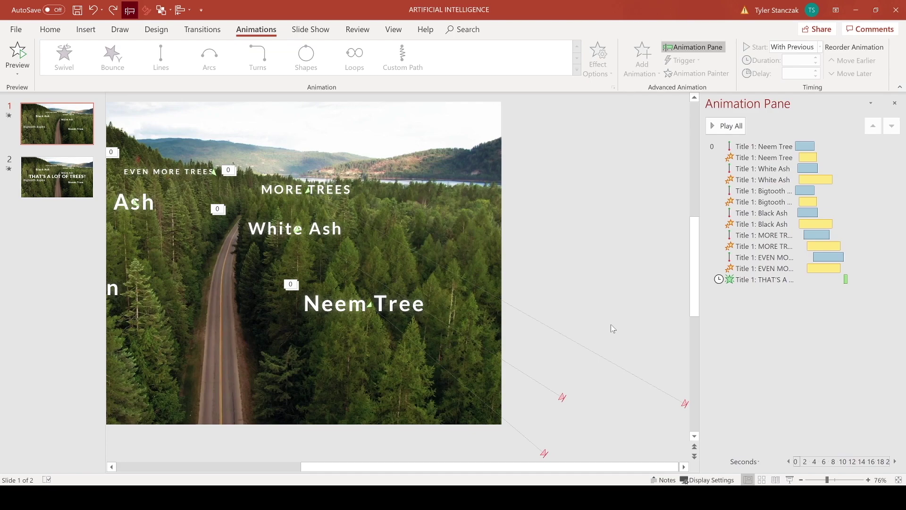
At 50% zoom, drag the THAT'S A LOT OF TREES! title down onto the video's center.
scroll(550, 261, down, 3)
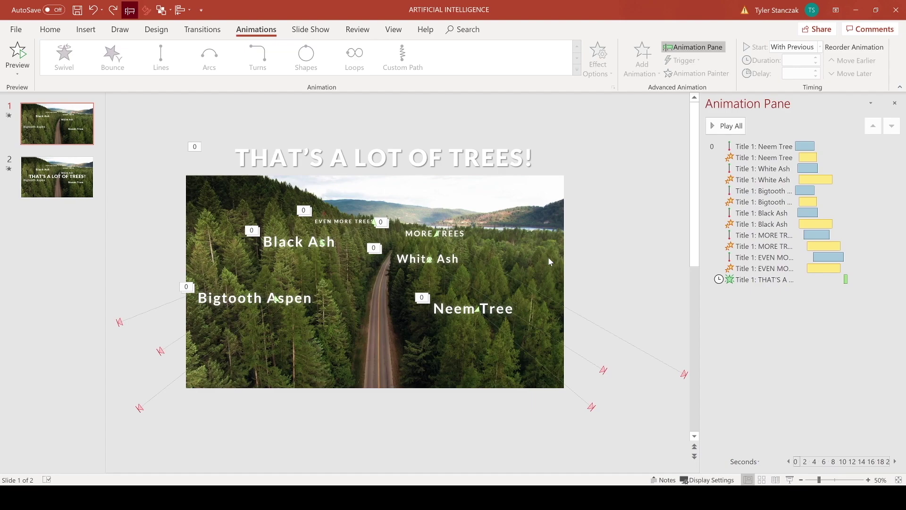
click(591, 311)
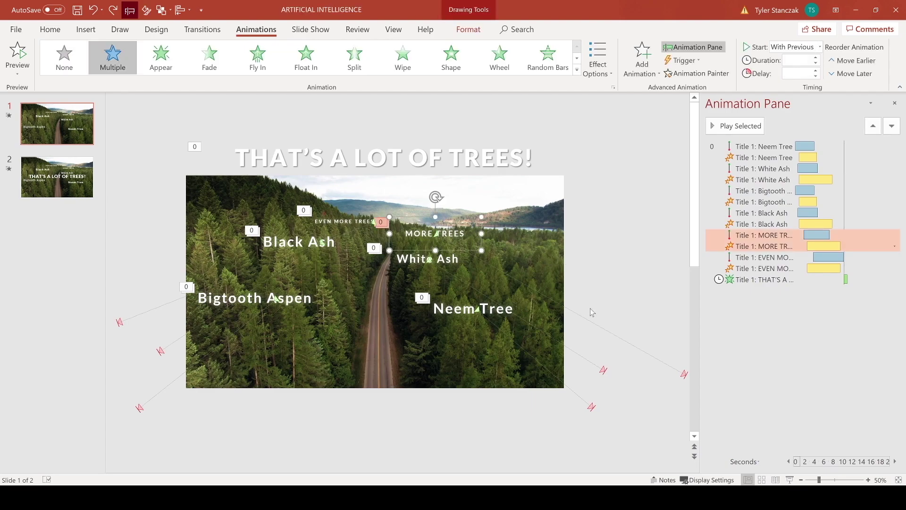
click(341, 138)
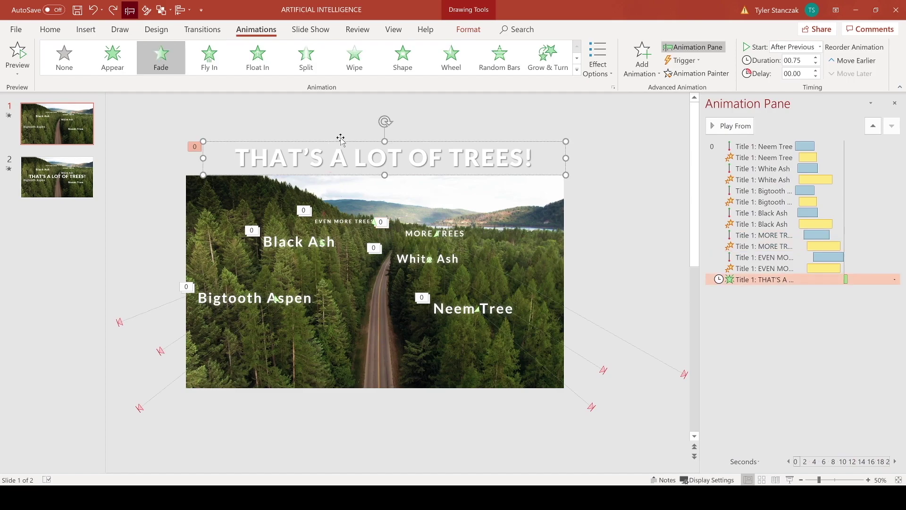
drag(342, 138, 341, 259)
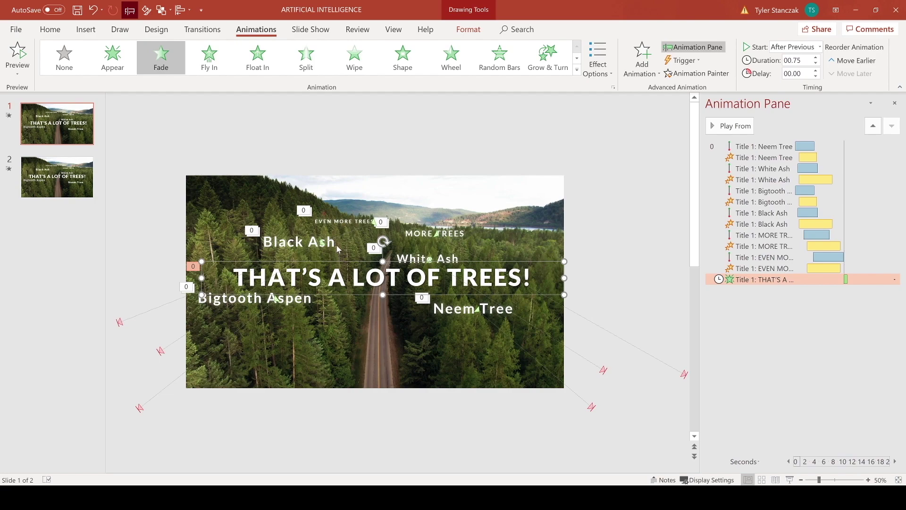